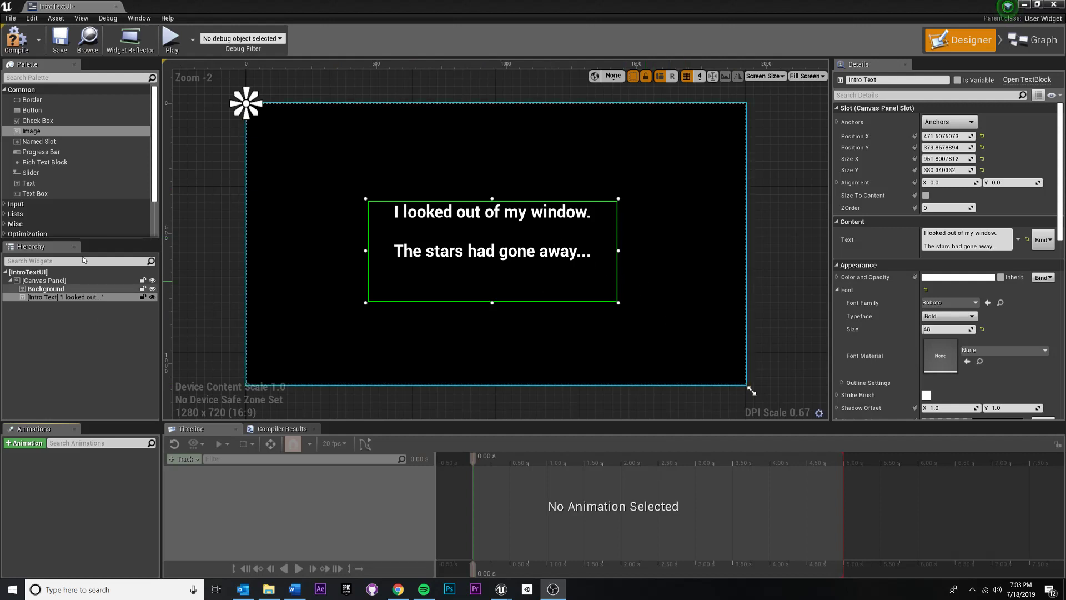
Step: Deselect the Intro Text widget by clicking empty designer canvas
left_click(109, 336)
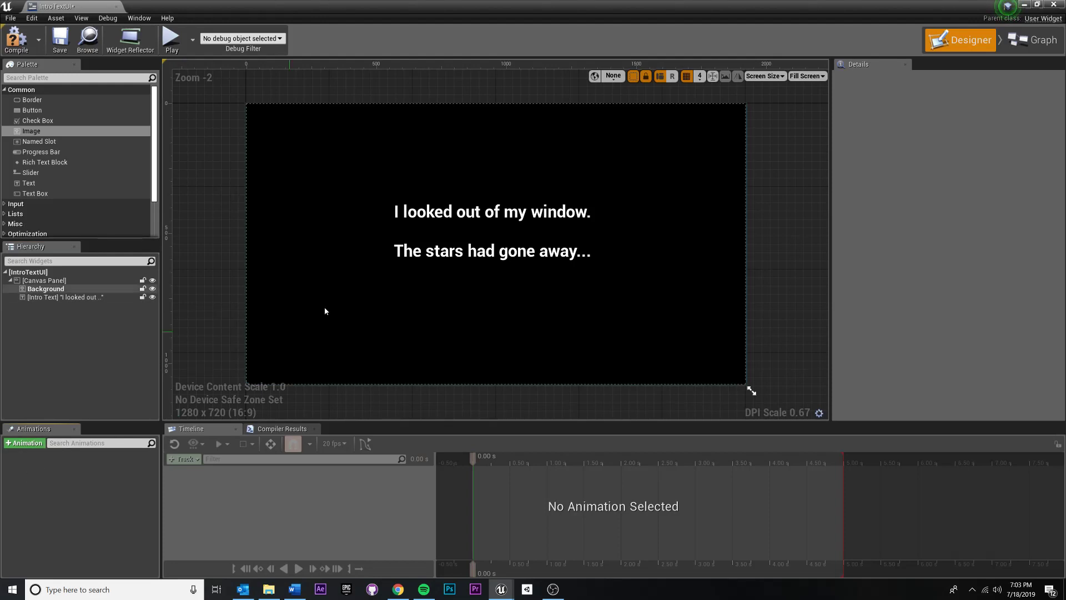
Step: Add a new widget animation and rename it from NewAnimation_3 to IntroQuoteFadeIn
left_click(28, 444)
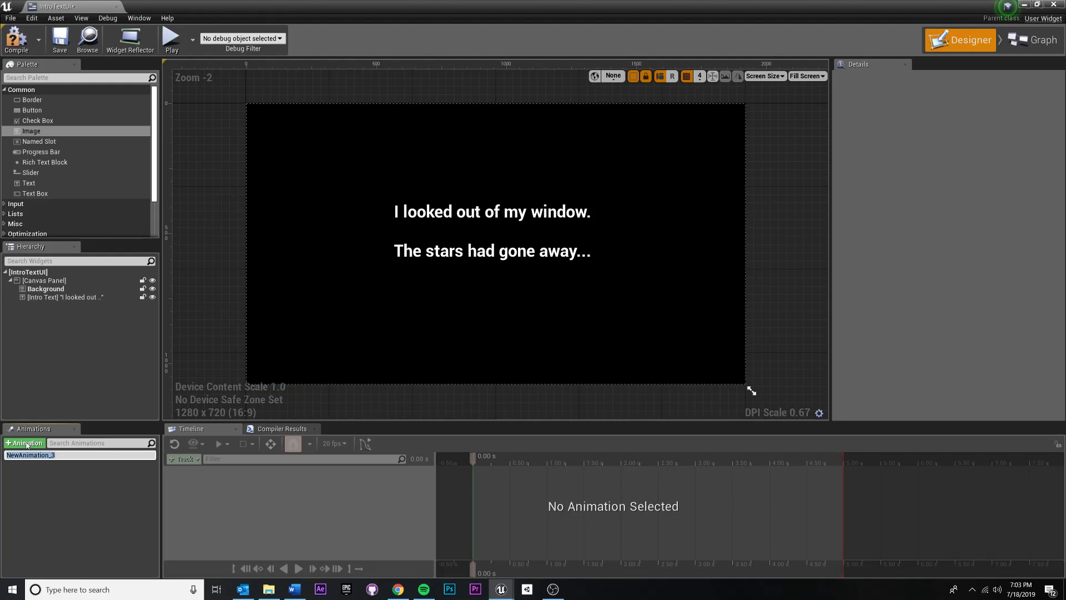
type("Intro")
key("BackSpace")
type("QuoteFad")
type("ein")
type("n")
key("Return")
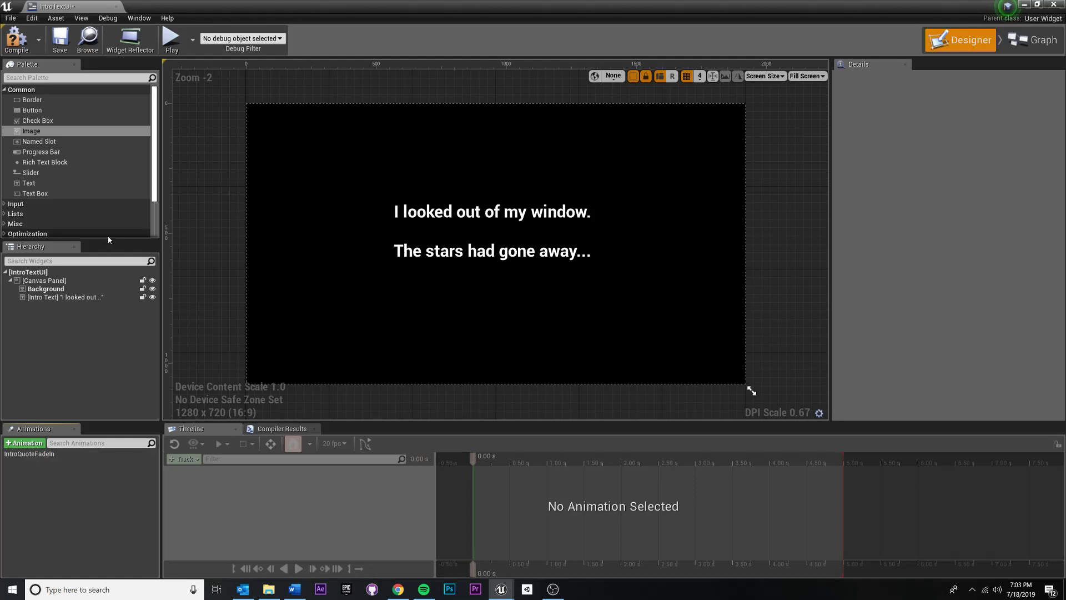
Step: Load IntroQuoteFadeIn into the timeline and select the Intro Text widget in the Hierarchy
left_click(33, 453)
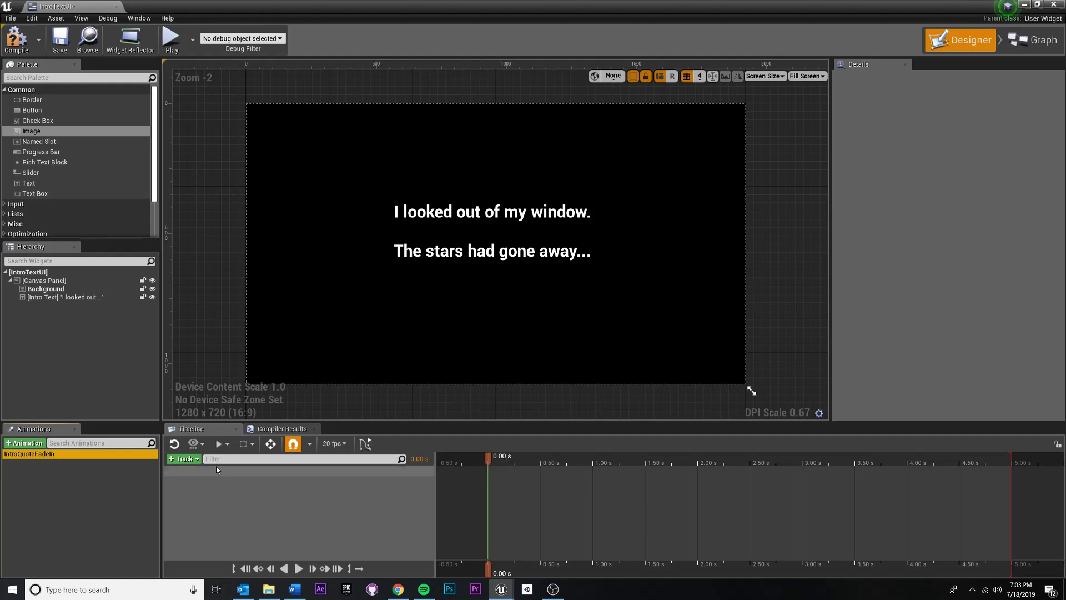
left_click(47, 455)
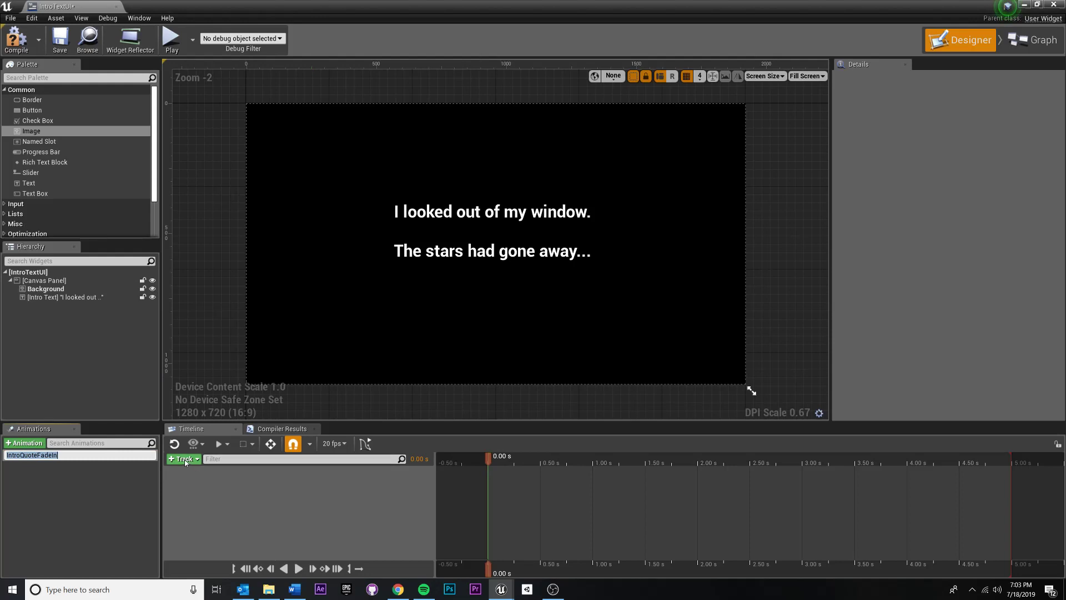
left_click(73, 296)
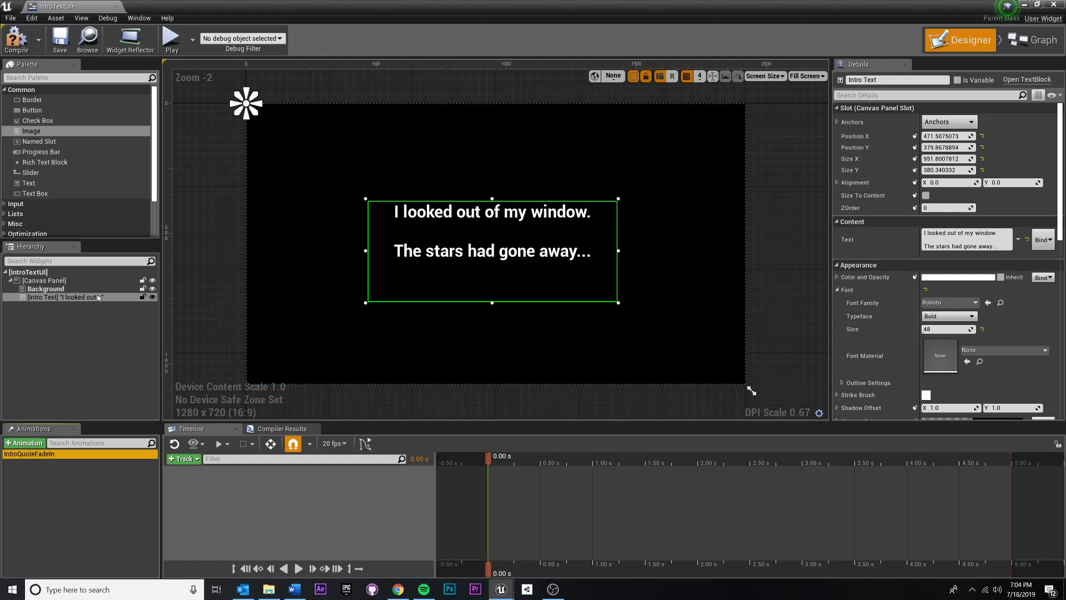
Step: Add Intro Text to the IntroQuoteFadeIn timeline as the IntroText track
left_click(62, 297)
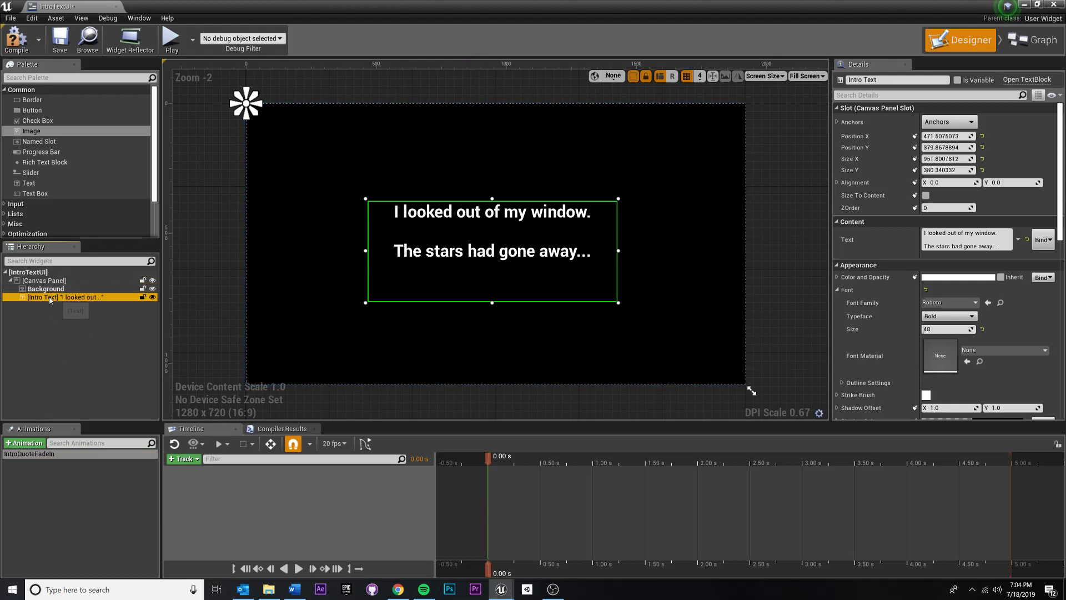
left_click(197, 459)
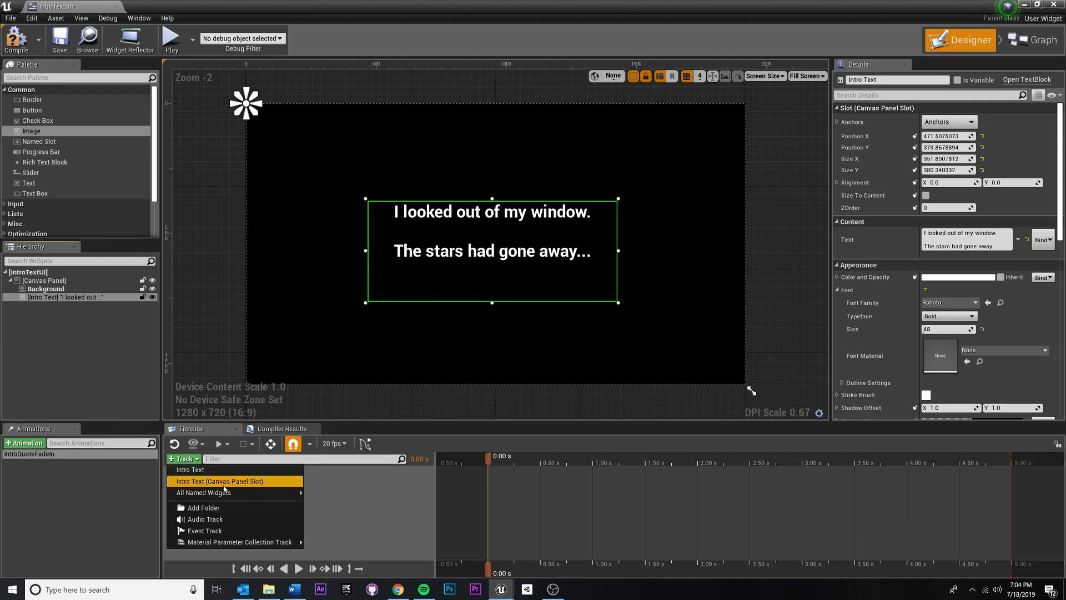
left_click(190, 470)
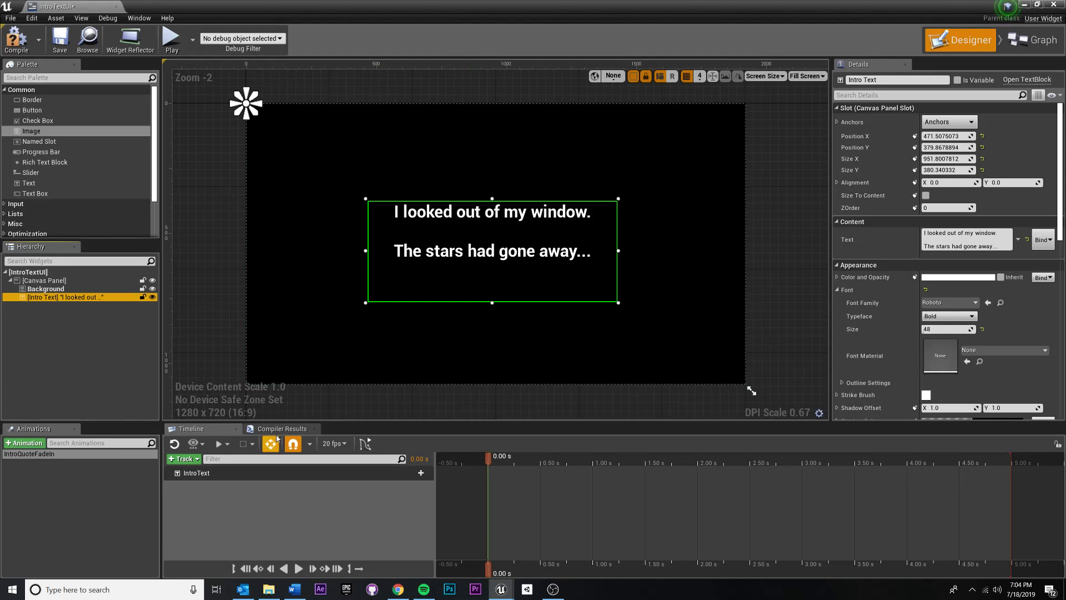
left_click(240, 473)
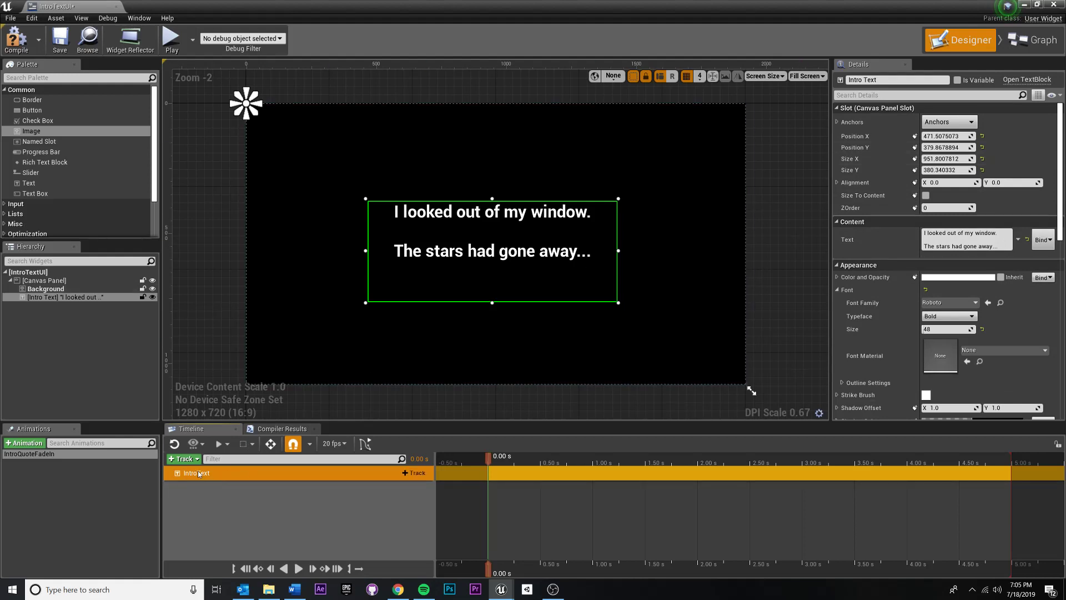
Step: Give IntroText a Color and Opacity track and expand its R, G, B, A channels
left_click(416, 476)
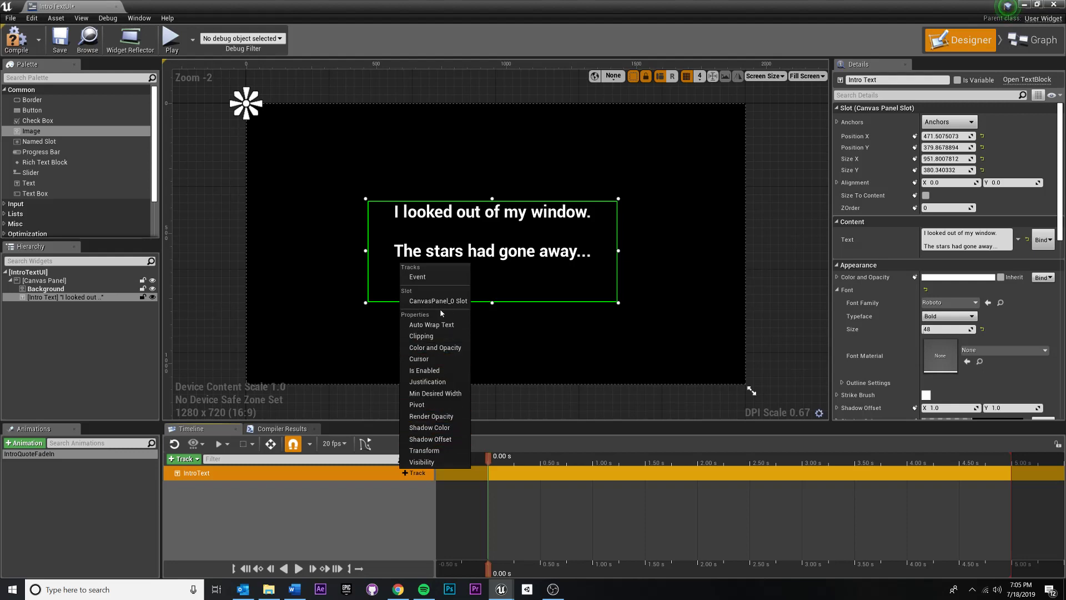
left_click(441, 348)
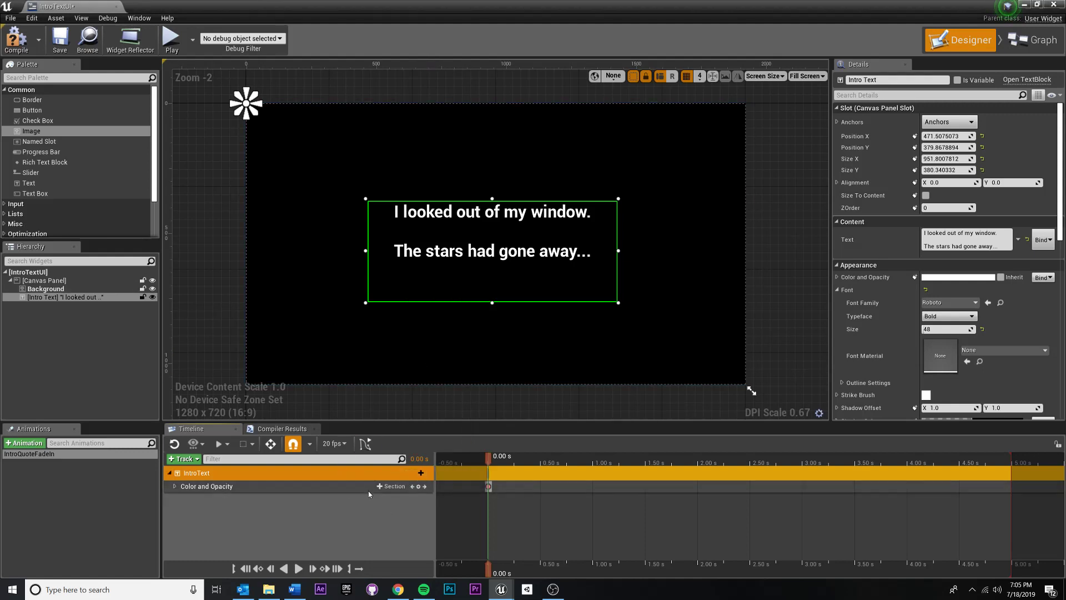
left_click(175, 486)
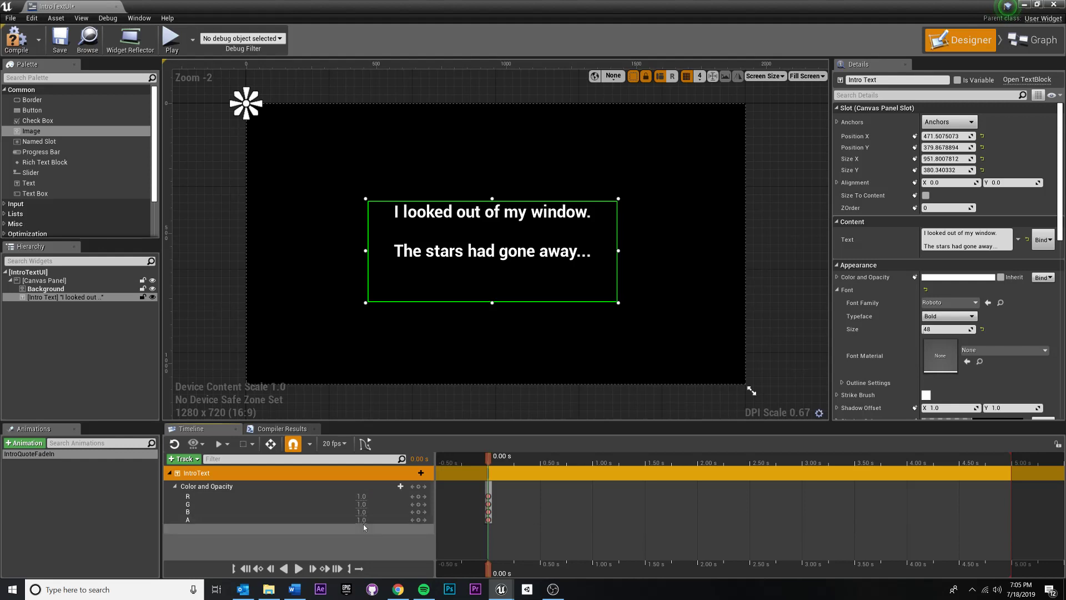
Step: Try out different A channel values while previewing the text's opacity change
left_click_drag(361, 520, 322, 519)
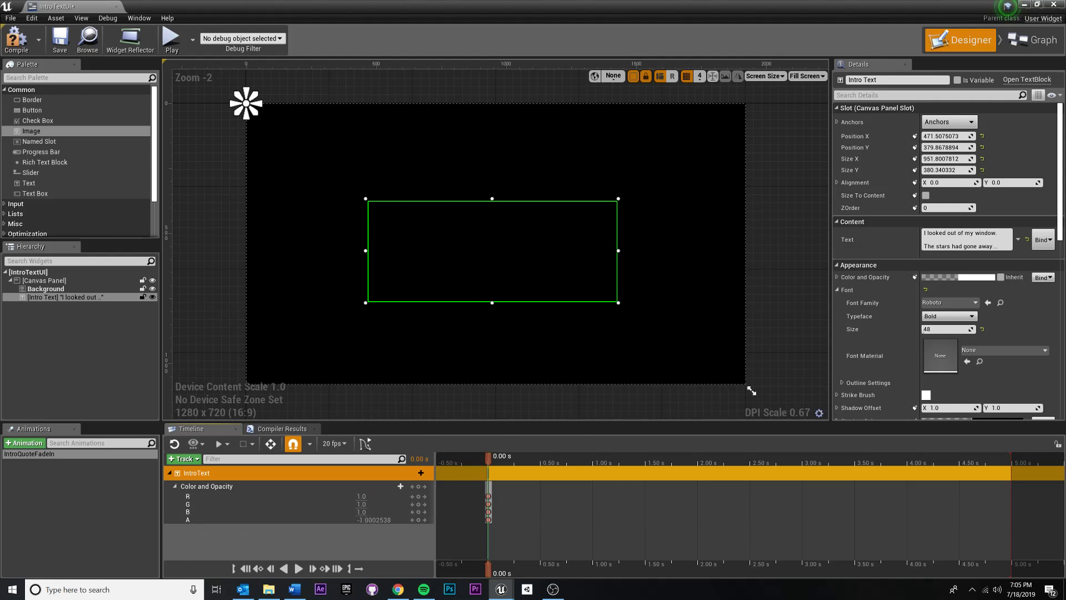
left_click_drag(311, 520, 330, 520)
left_click_drag(333, 519, 359, 520)
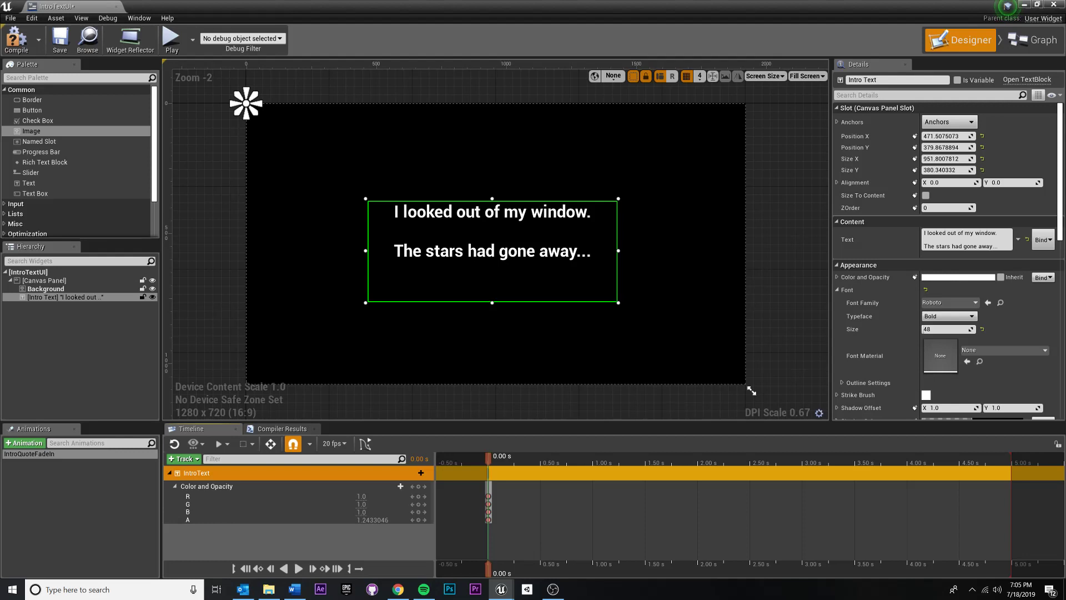
left_click_drag(359, 519, 333, 520)
left_click(283, 542)
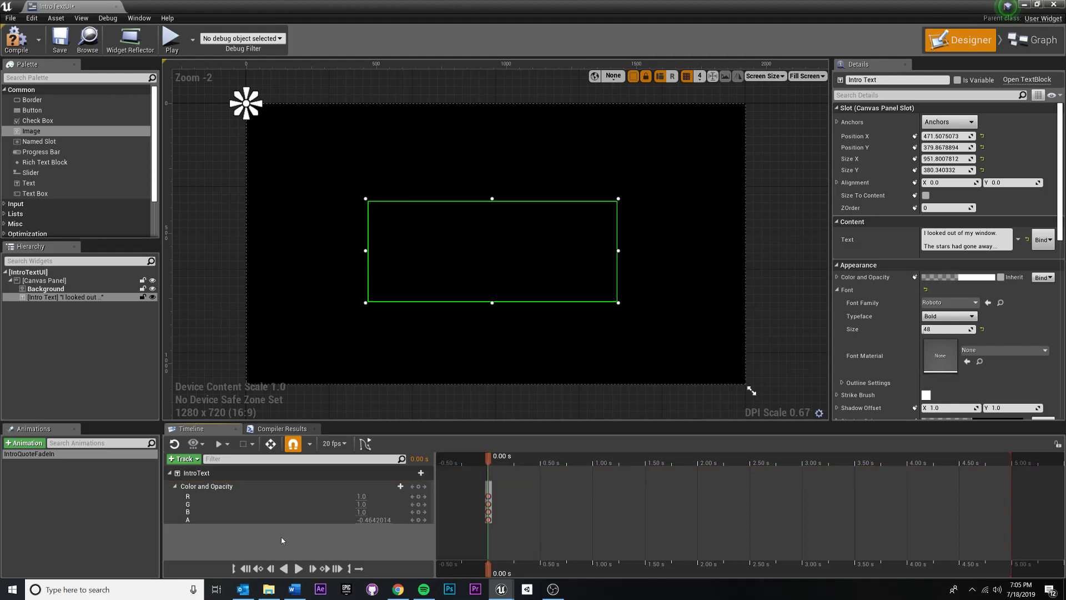
mouse_move(495, 458)
left_mouse_down()
mouse_move(732, 467)
mouse_move(440, 471)
mouse_move(505, 461)
mouse_move(706, 465)
mouse_move(613, 472)
mouse_move(475, 456)
mouse_move(566, 464)
mouse_move(489, 459)
left_mouse_up()
Step: Key the A channel to exactly 0 at 0 s, scrubbing to about 1.35 s and back
left_click(373, 520)
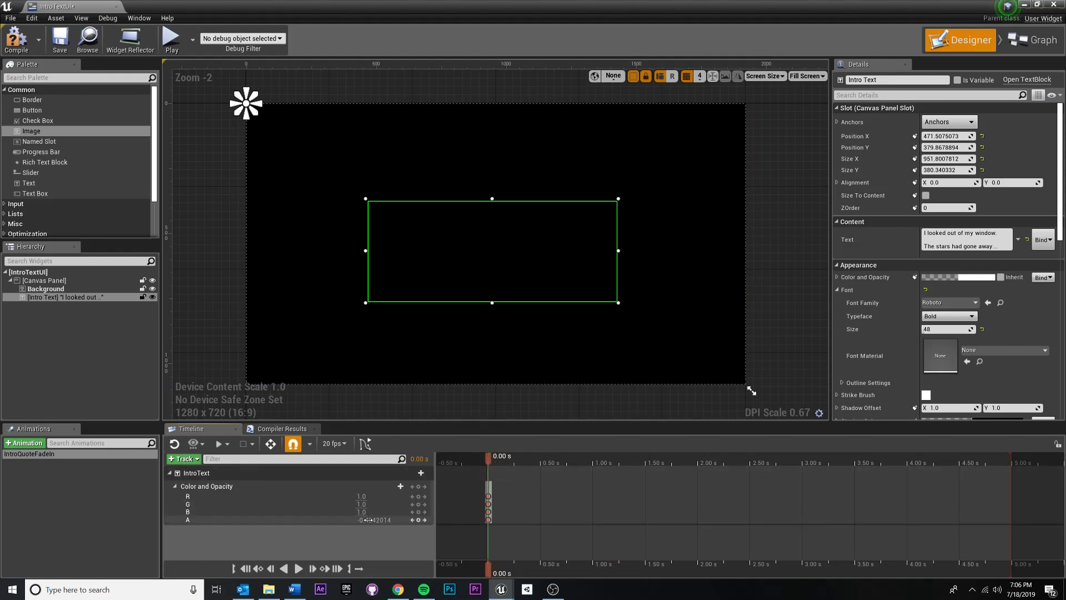
type("0")
key("Return")
left_click_drag(489, 456, 629, 472)
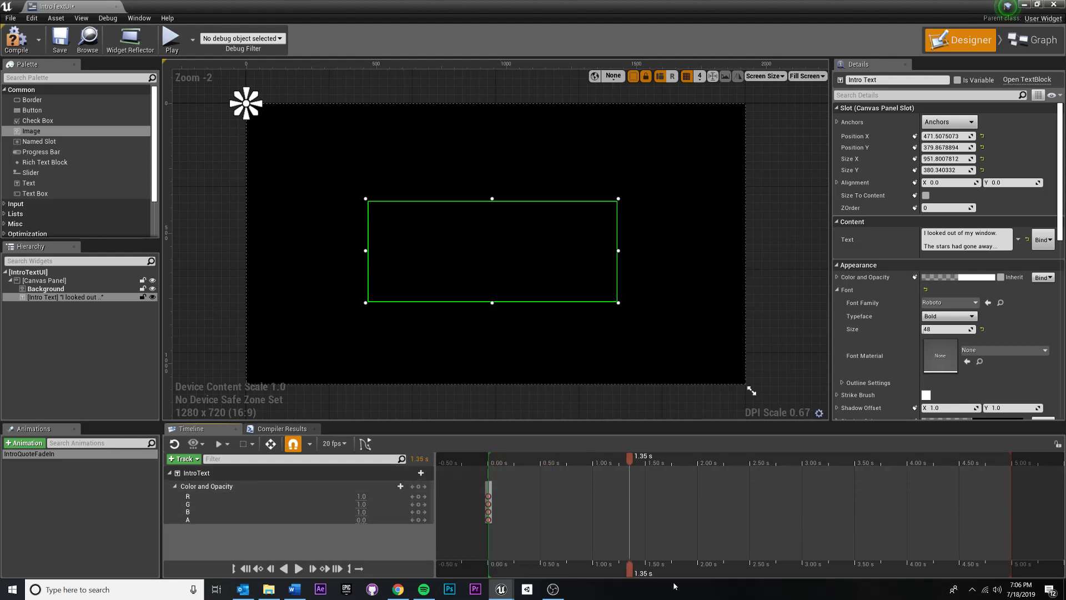
left_click_drag(632, 463, 458, 470)
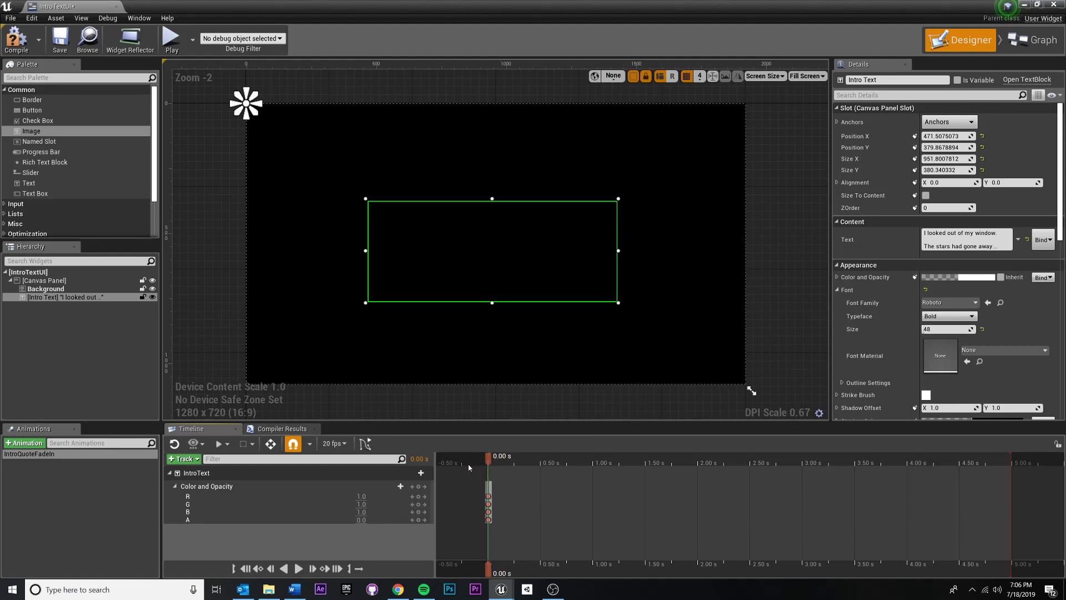
Step: Place the timeline's current time at exactly 2.00 s
left_click_drag(487, 457, 687, 431)
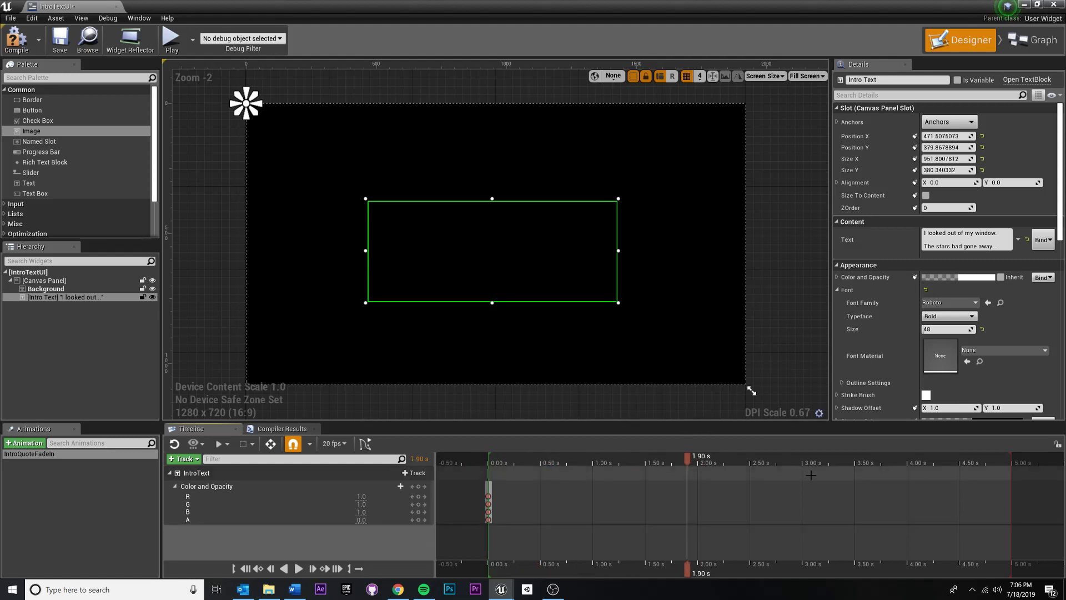
scroll(811, 475, "down", 2)
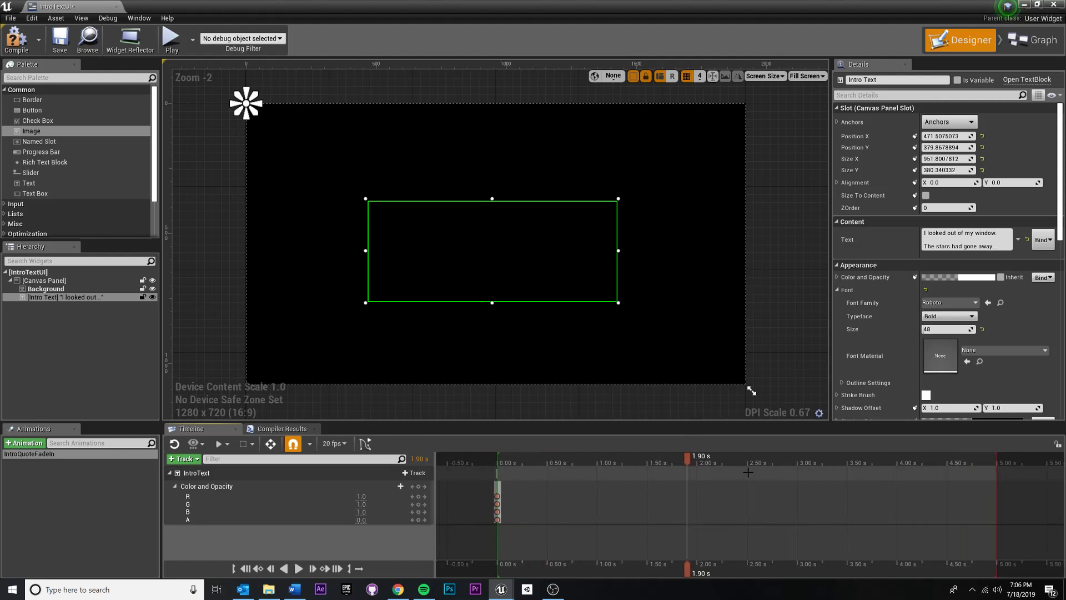
scroll(749, 472, "up", 1)
scroll(740, 472, "down", 2)
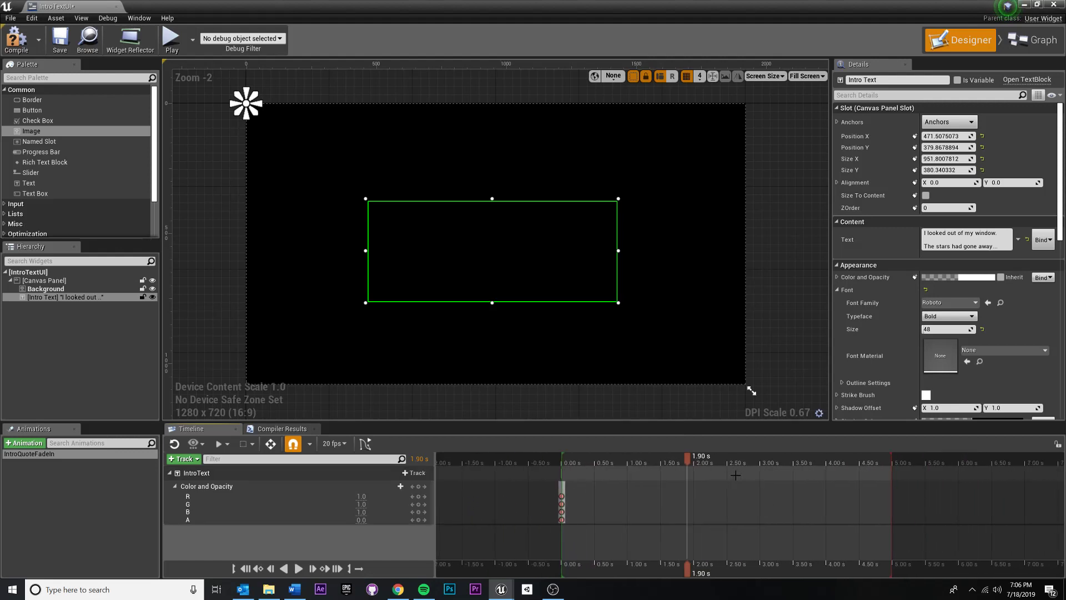
scroll(736, 475, "down", 2)
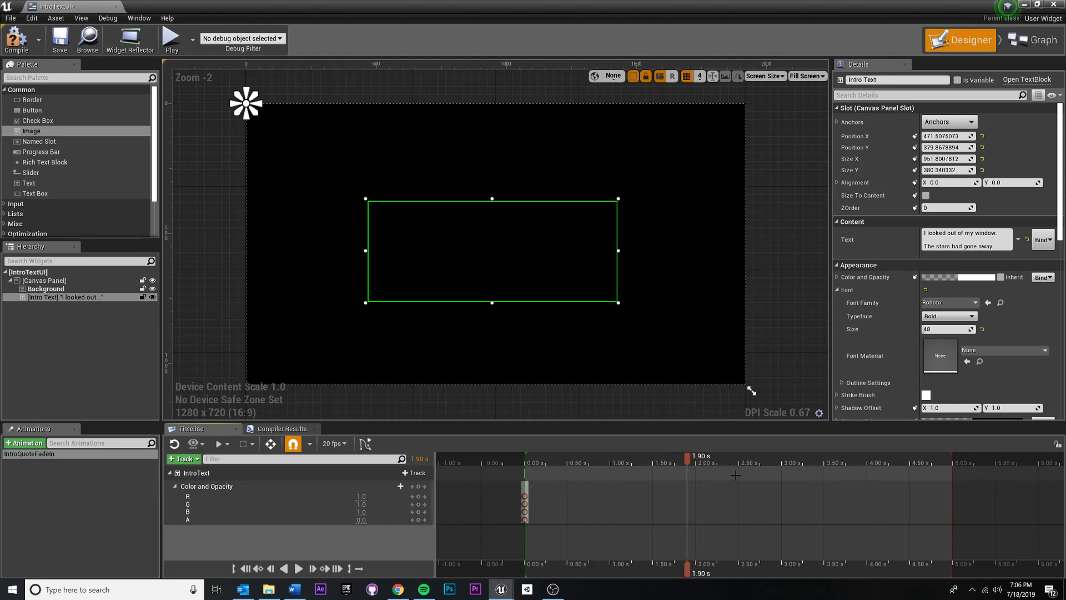
scroll(736, 476, "up", 3)
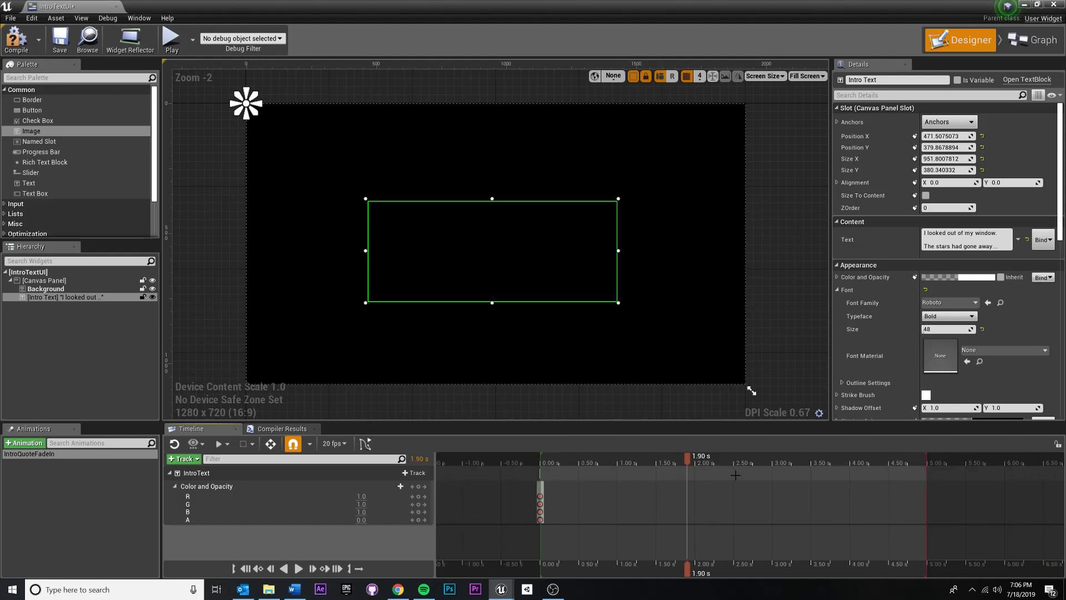
scroll(736, 475, "down", 2)
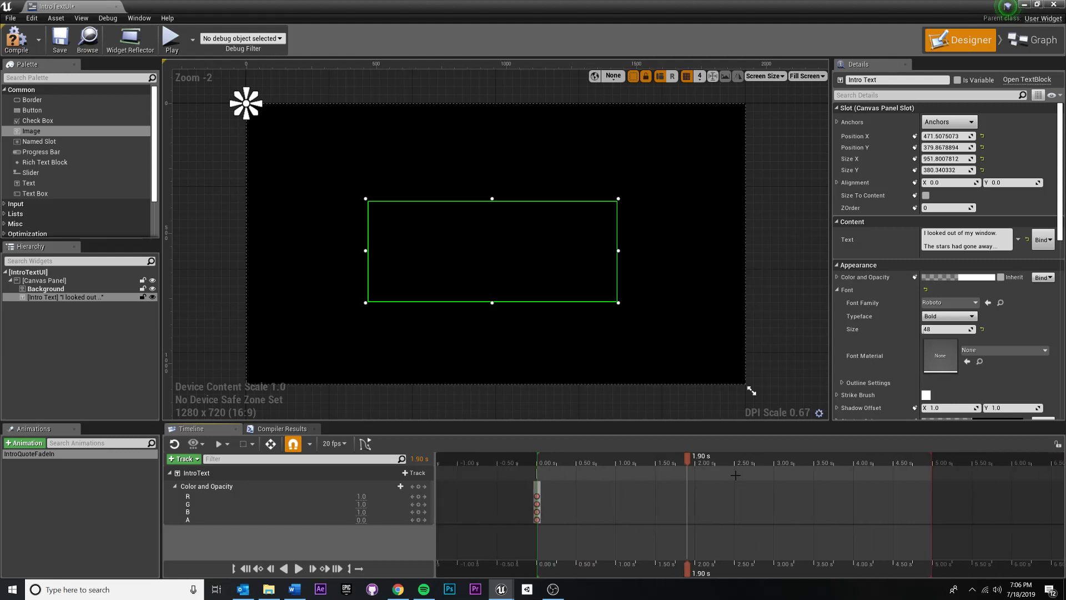
scroll(736, 475, "down", 1)
mouse_move(686, 462)
left_mouse_down()
mouse_move(659, 462)
mouse_move(704, 461)
left_mouse_up()
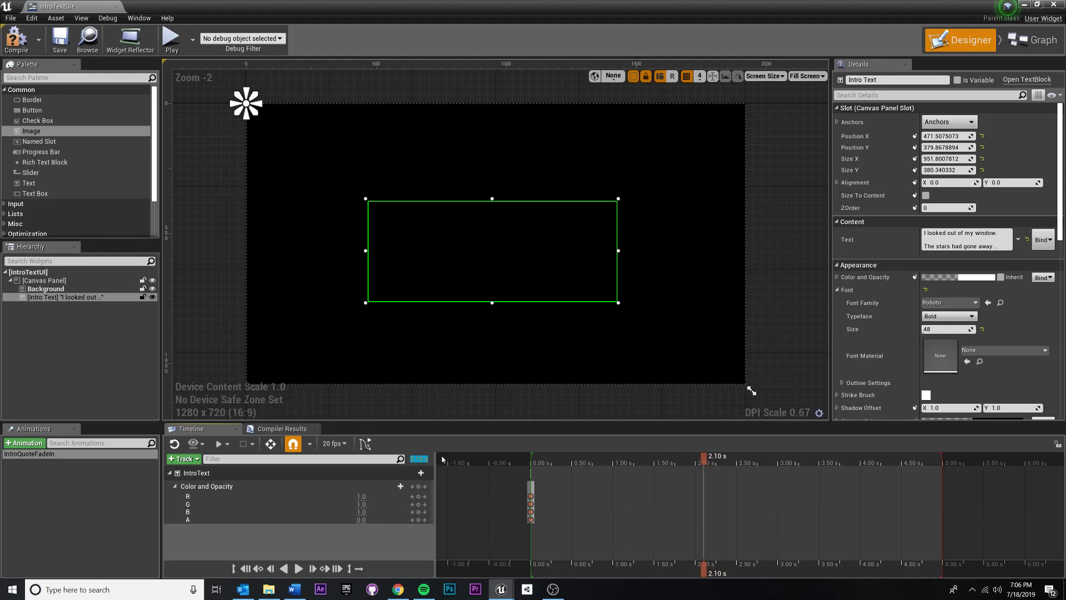
key("Return")
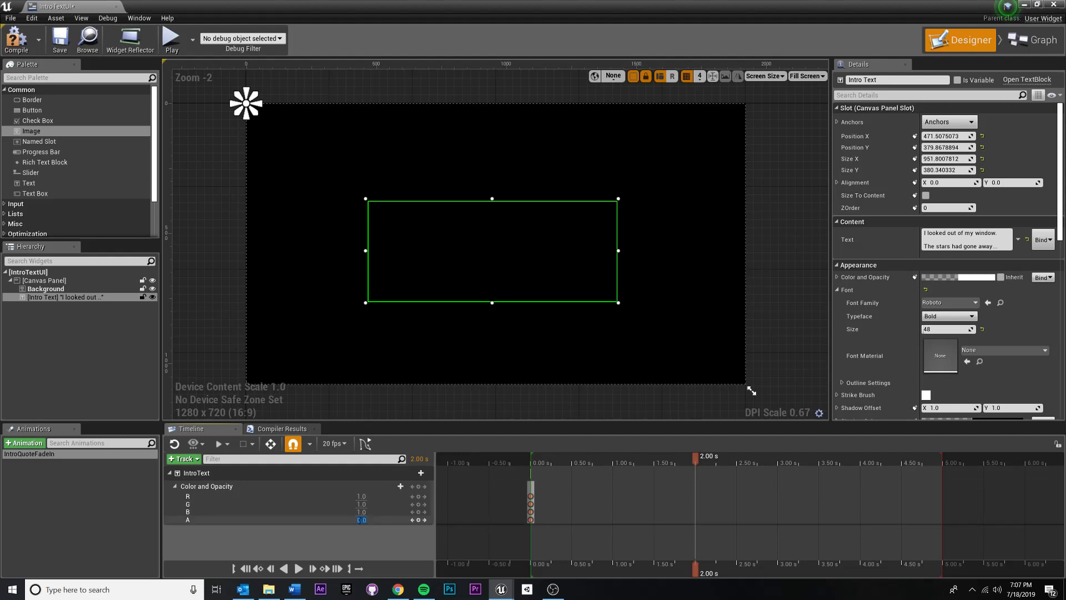
type("1")
key("Return")
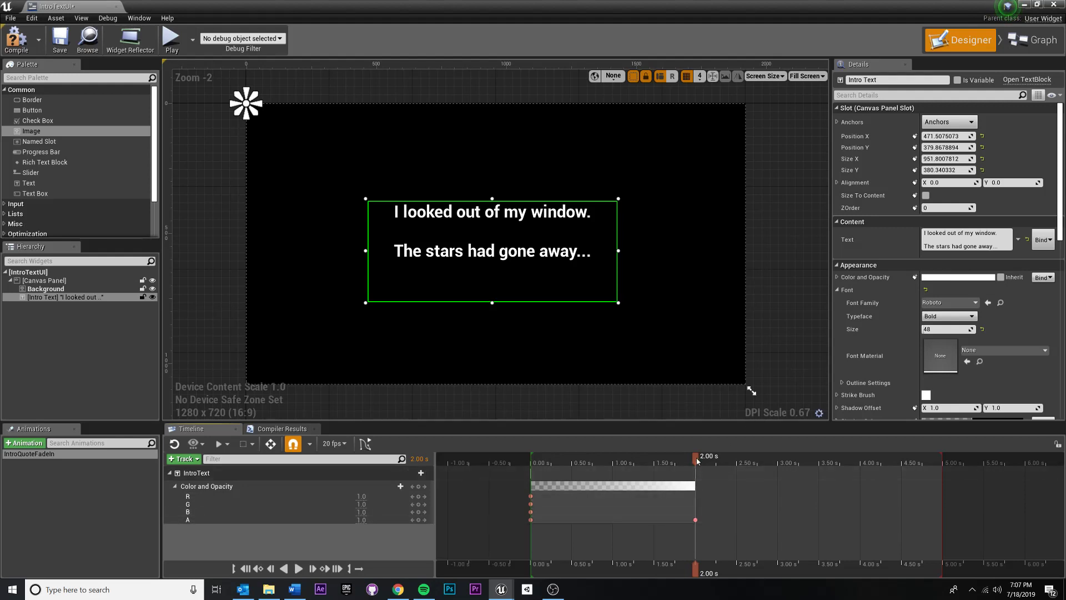
left_click_drag(697, 459, 605, 457)
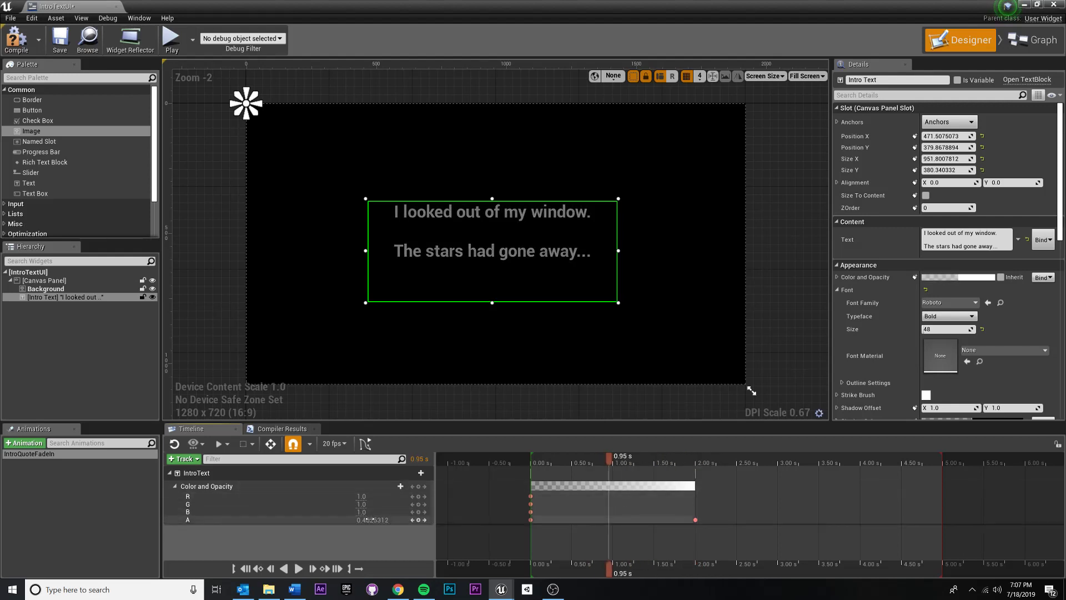
left_click_drag(610, 459, 479, 462)
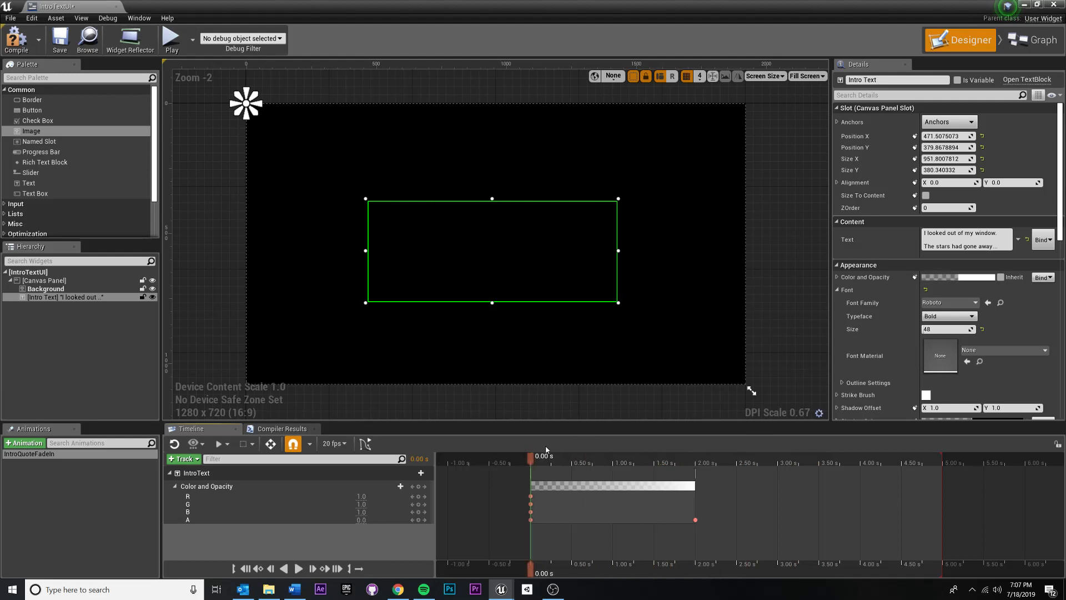
key("space")
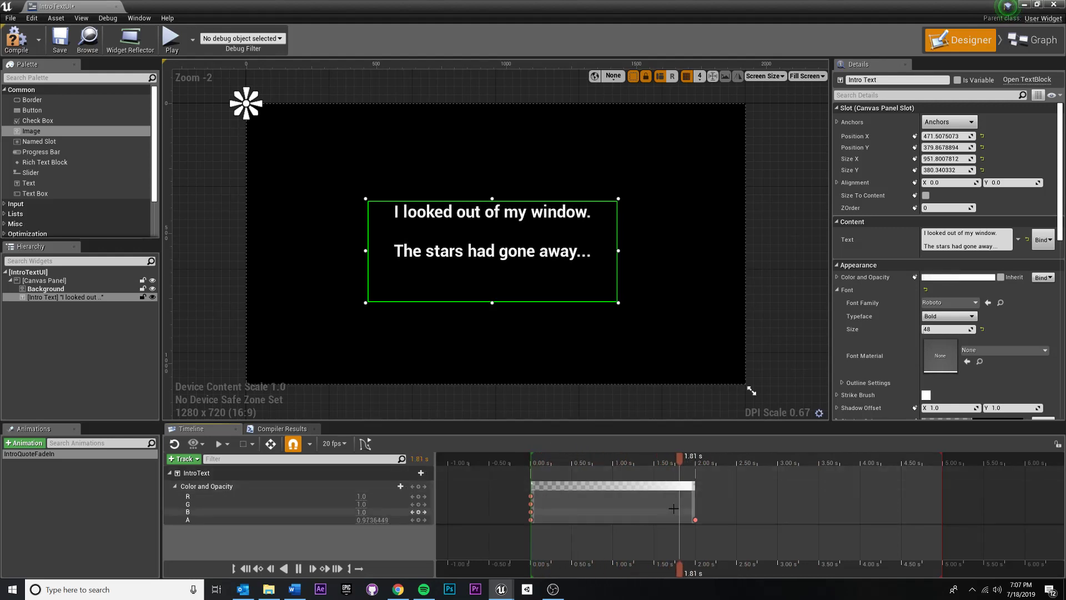
key("space")
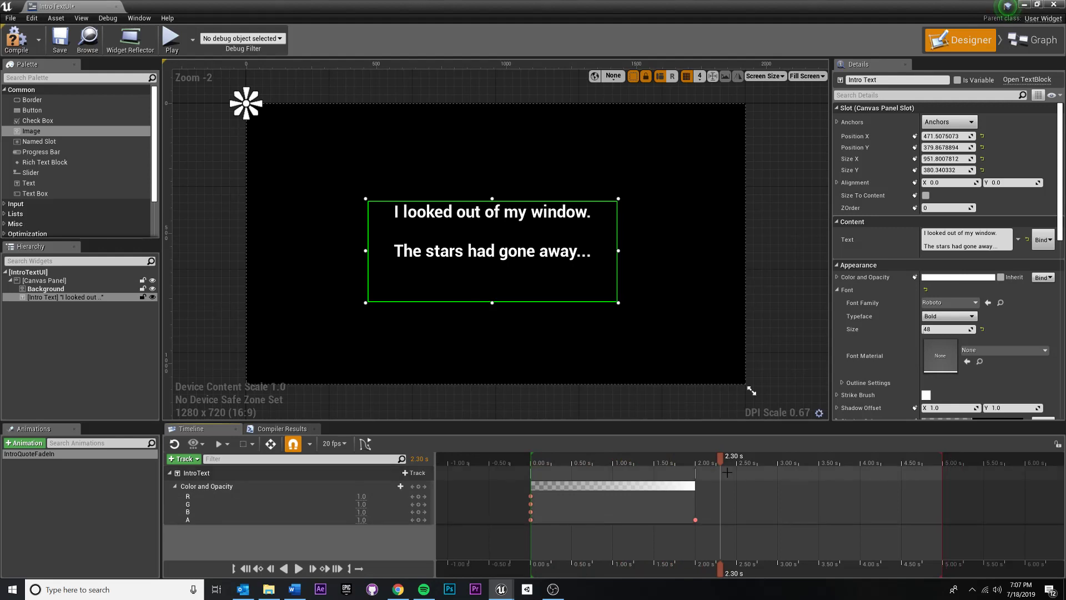
scroll(747, 468, "down", 3)
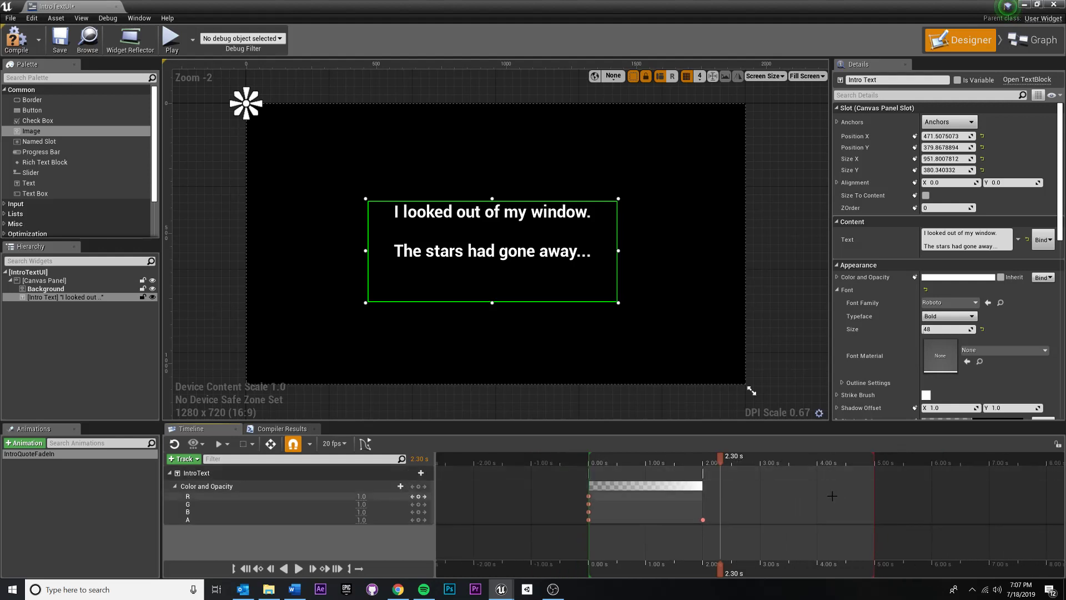
right_click_drag(795, 490, 700, 487)
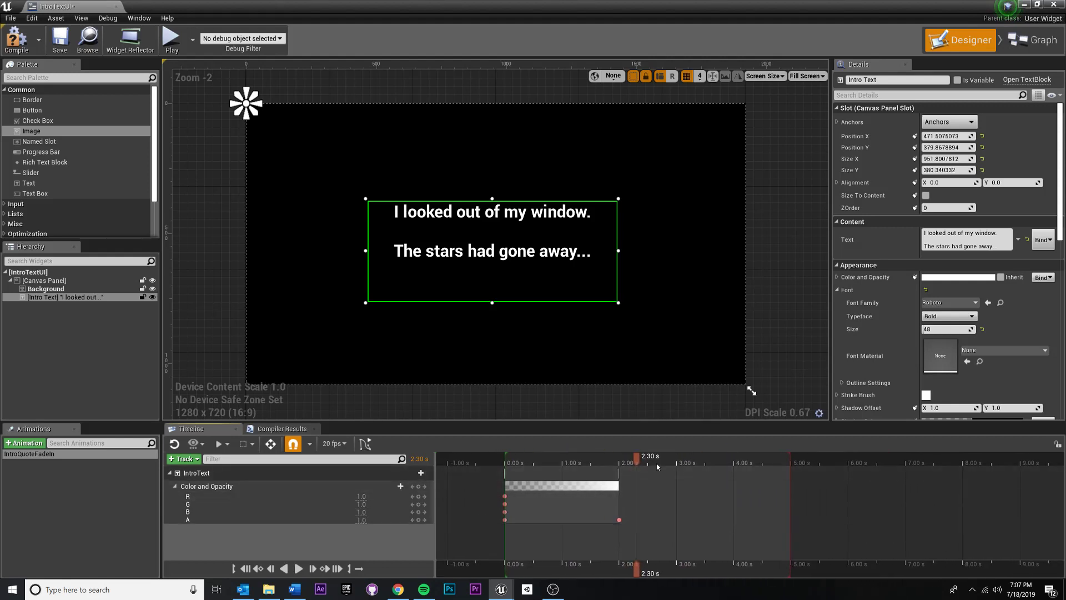
left_click_drag(638, 458, 734, 461)
left_click(598, 461)
left_click_drag(598, 462, 793, 464)
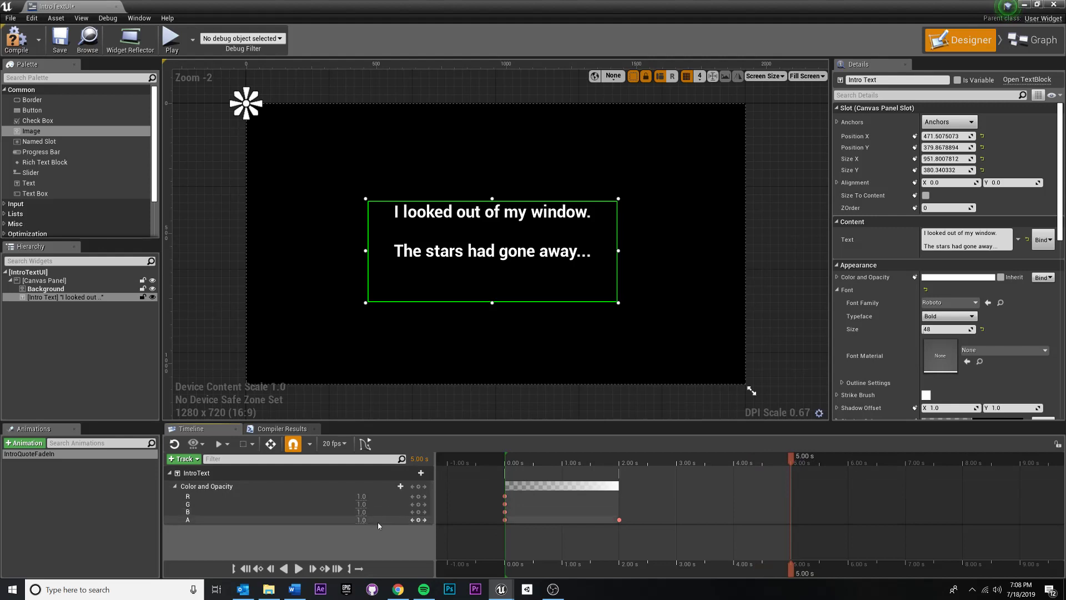
Step: Add an alpha key at 5 s to hold the text opaque, then bring up Playback Options
left_click(419, 520)
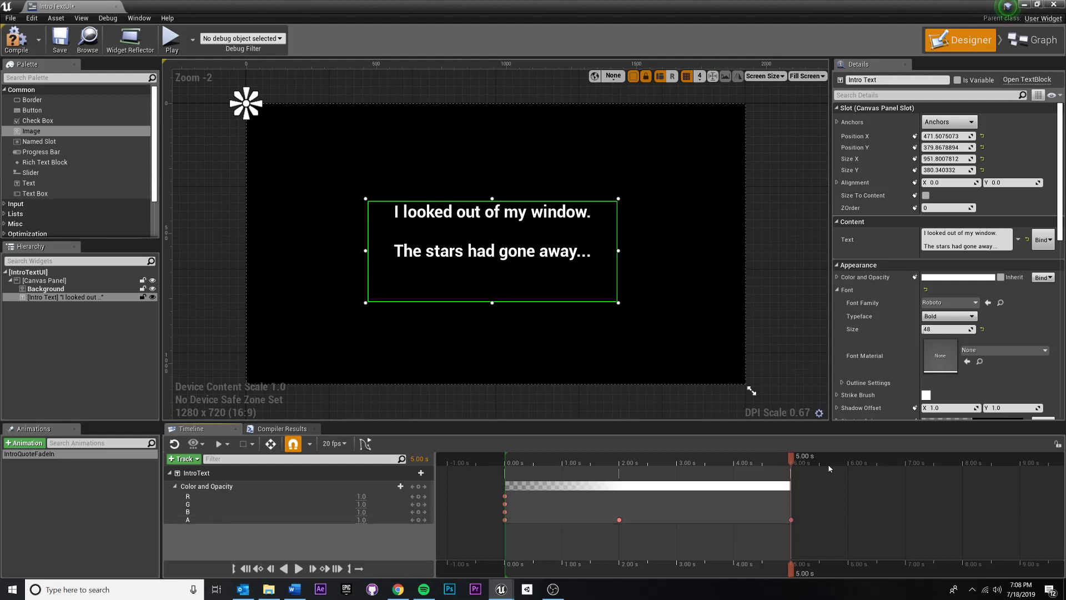
mouse_move(791, 460)
left_mouse_down()
mouse_move(729, 464)
mouse_move(788, 467)
mouse_move(757, 467)
mouse_move(793, 481)
left_mouse_up()
left_click(229, 448)
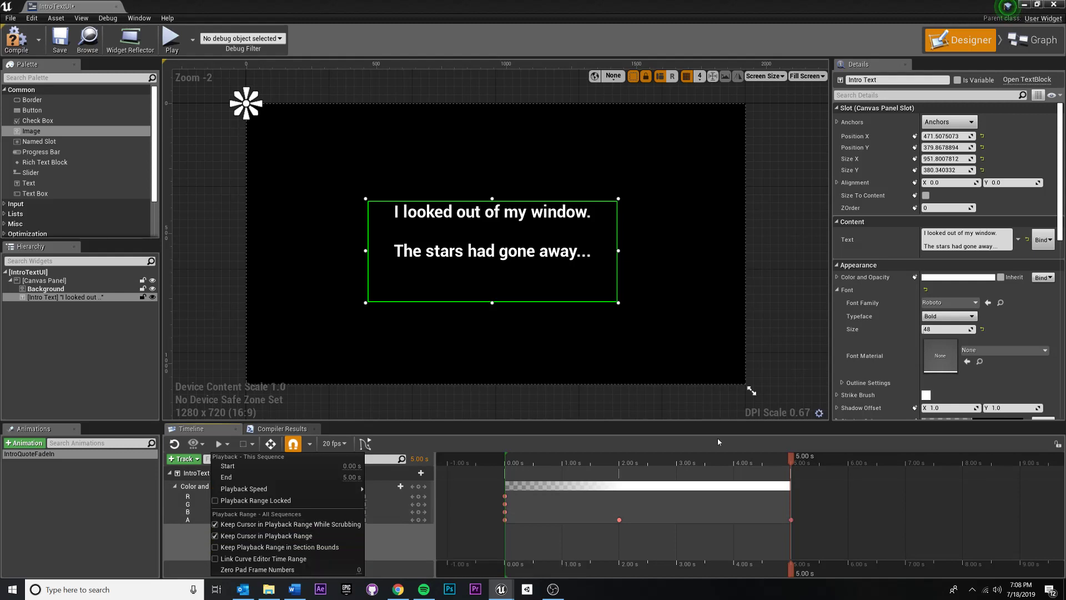
Step: Drag the playback range end out to about 8.3 s, then back to 6.90 s
left_click(761, 454)
left_click(760, 458)
left_click_drag(760, 460, 795, 459)
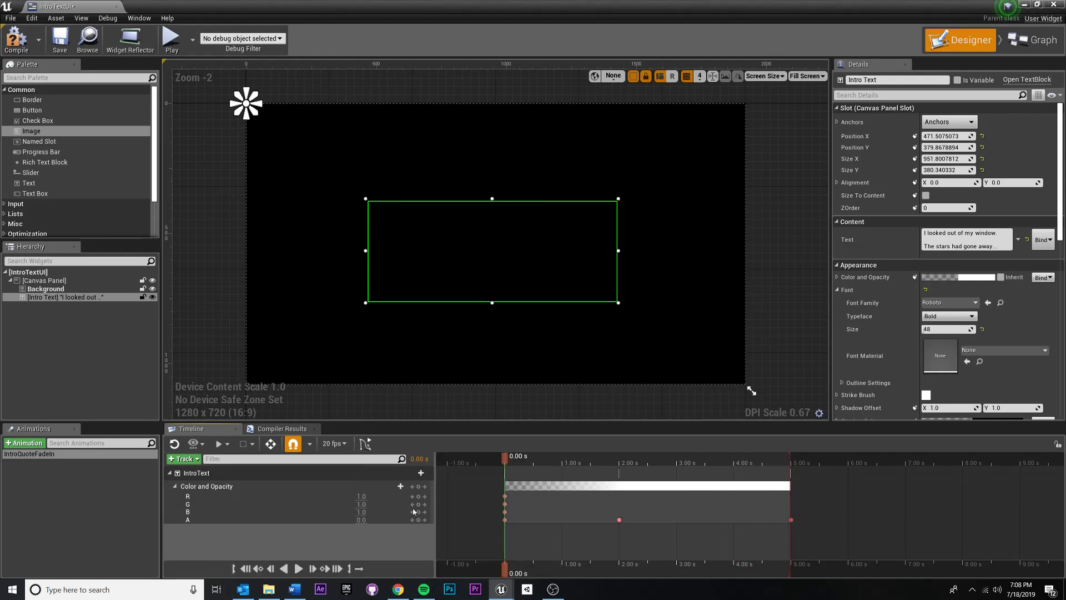
left_click_drag(792, 459, 700, 458)
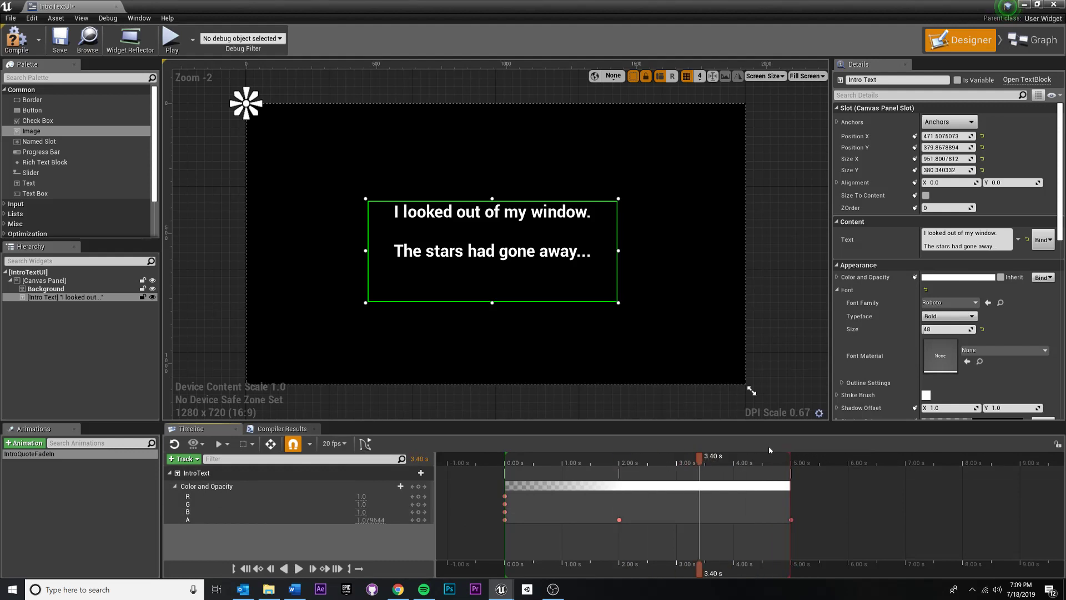
mouse_move(789, 458)
left_mouse_down()
mouse_move(989, 459)
mouse_move(979, 459)
left_mouse_up()
mouse_move(701, 463)
left_mouse_down()
mouse_move(780, 461)
mouse_move(504, 461)
mouse_move(737, 461)
mouse_move(700, 461)
left_mouse_up()
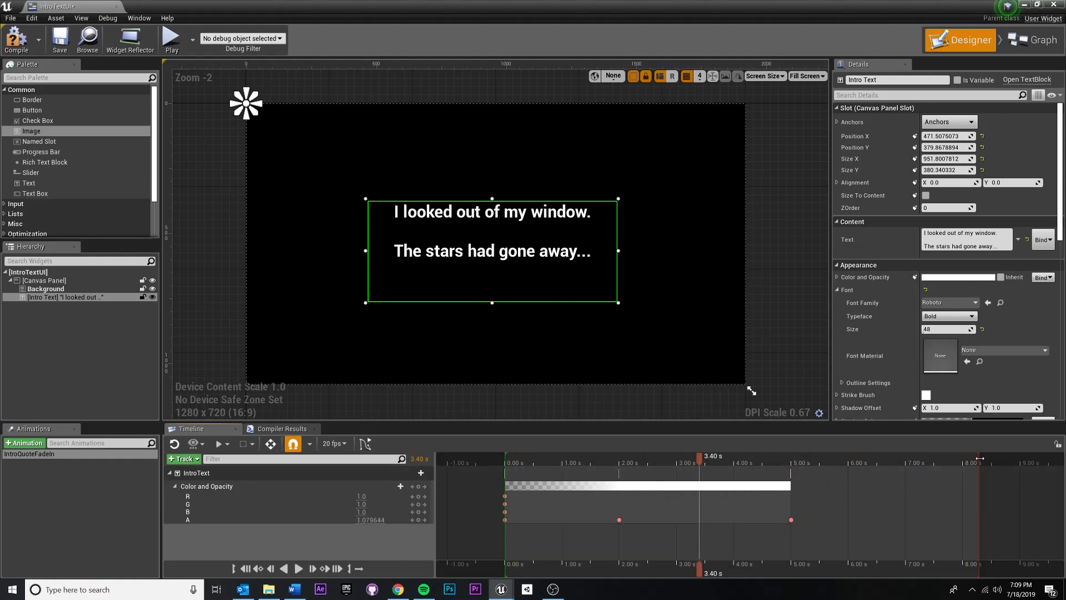
left_click_drag(980, 458, 900, 459)
Step: Set the playback range end to about 7 s and park the playhead near 5 s
left_click(232, 446)
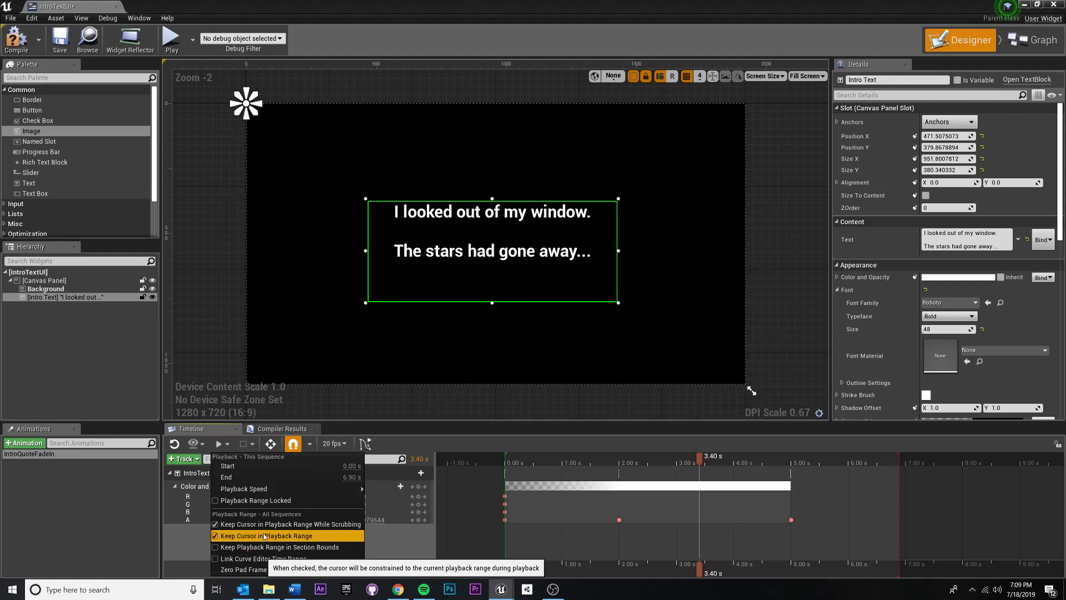
left_click(709, 459)
mouse_move(701, 459)
left_mouse_down()
mouse_move(796, 460)
mouse_move(685, 460)
left_mouse_up()
mouse_move(897, 458)
left_mouse_down()
mouse_move(798, 458)
mouse_move(931, 451)
mouse_move(907, 453)
left_mouse_up()
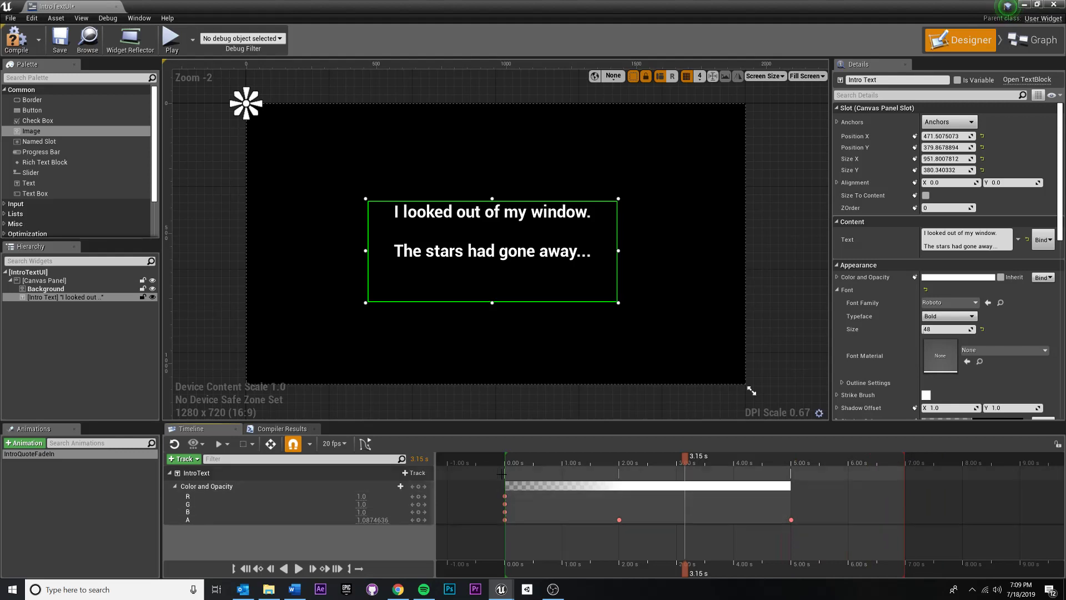
left_click_drag(687, 458, 792, 443)
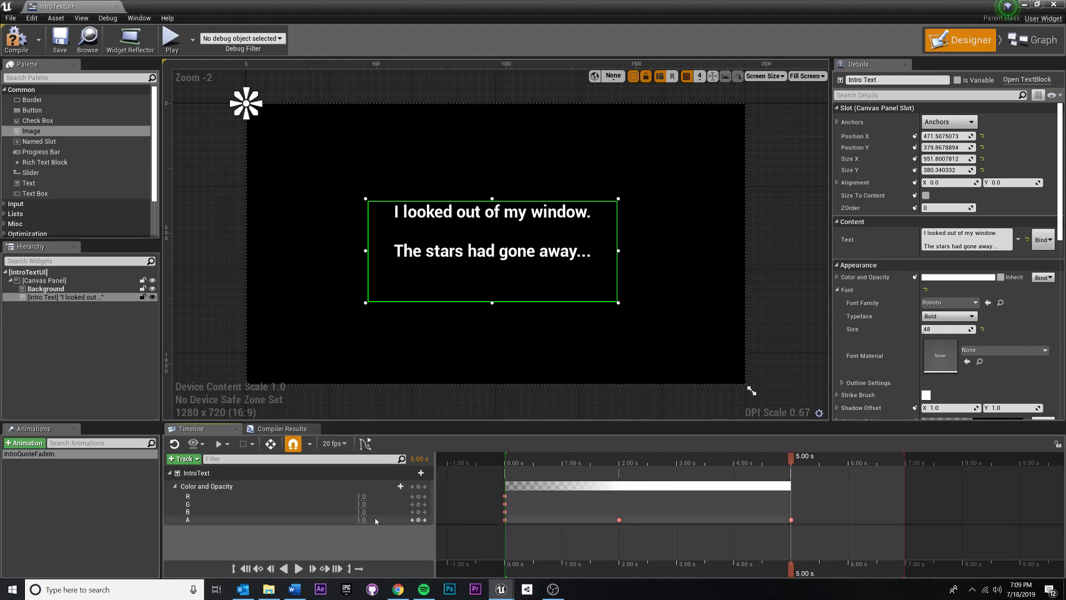
Step: Key the A channel to 0 at 7.00 s
left_click_drag(792, 457, 892, 459)
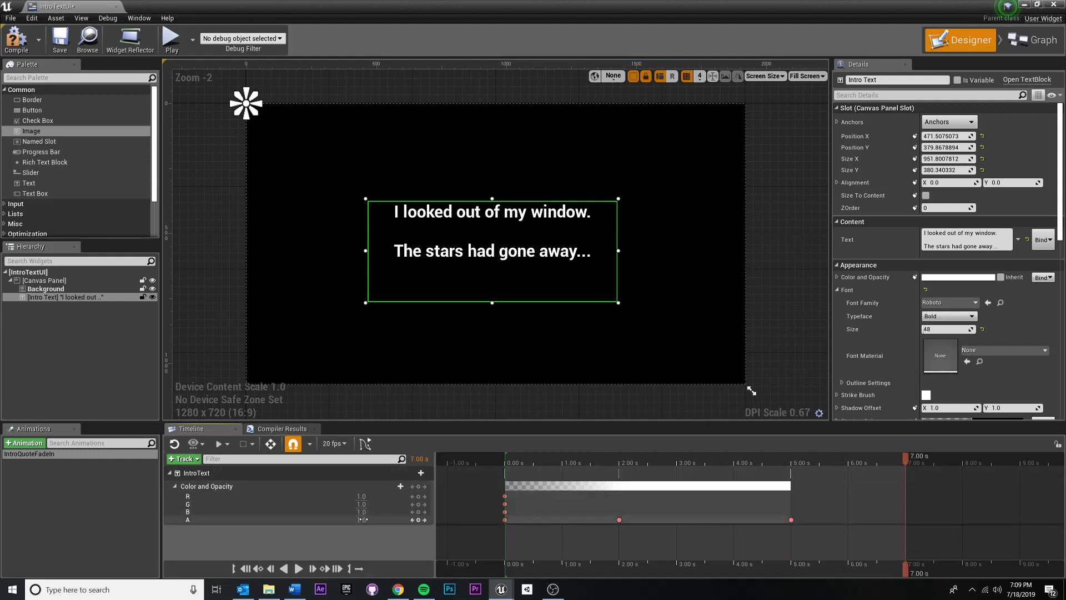
type("0")
key("Return")
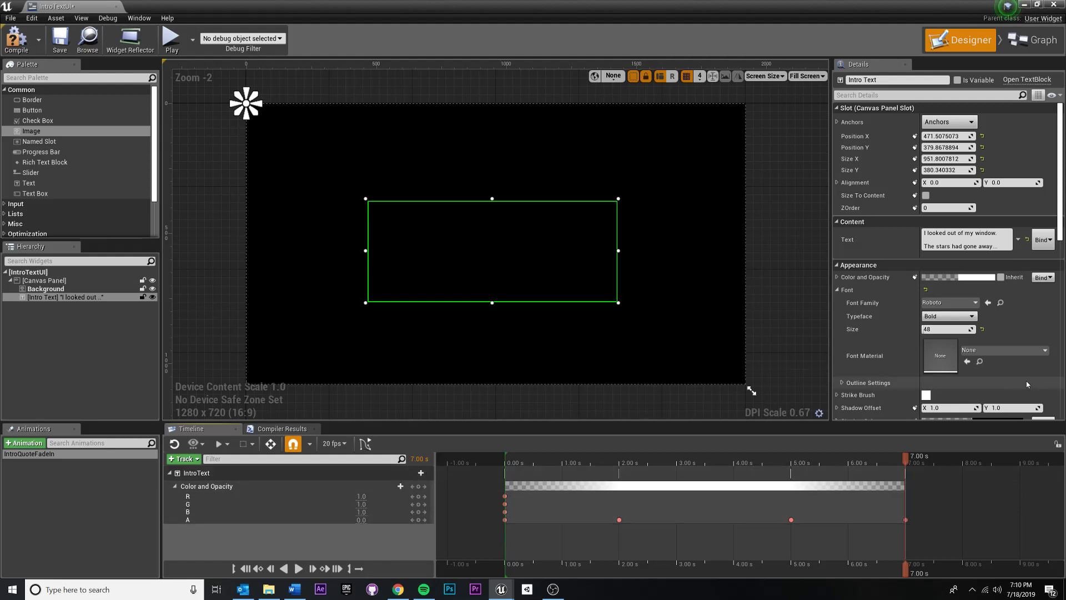
Step: Play and scrub the animation to preview the fade, then select the 5 s hold key
key("Up")
key("space")
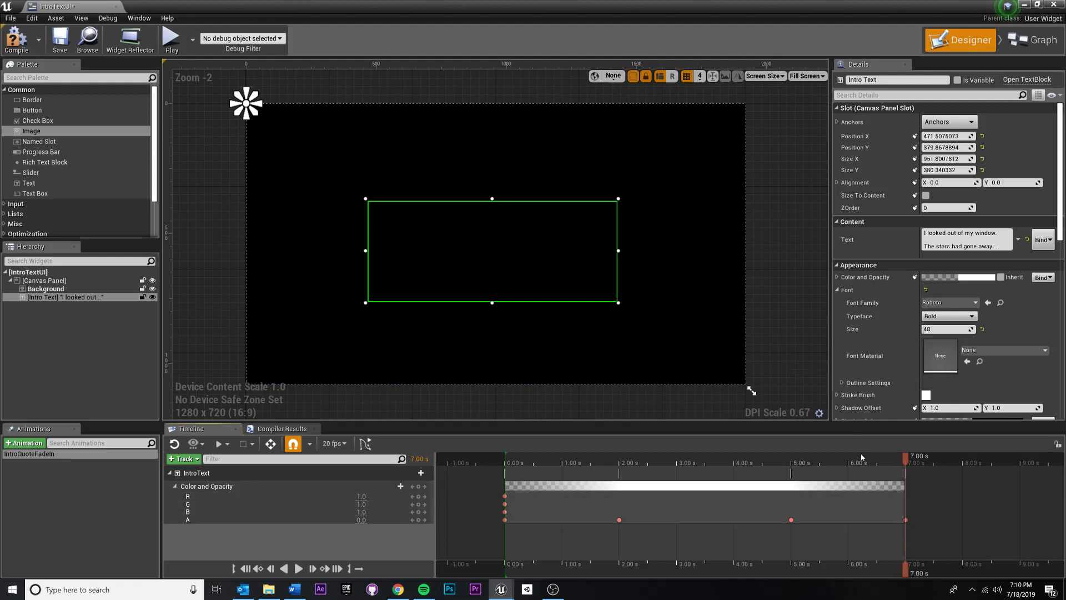
left_click_drag(895, 460, 643, 473)
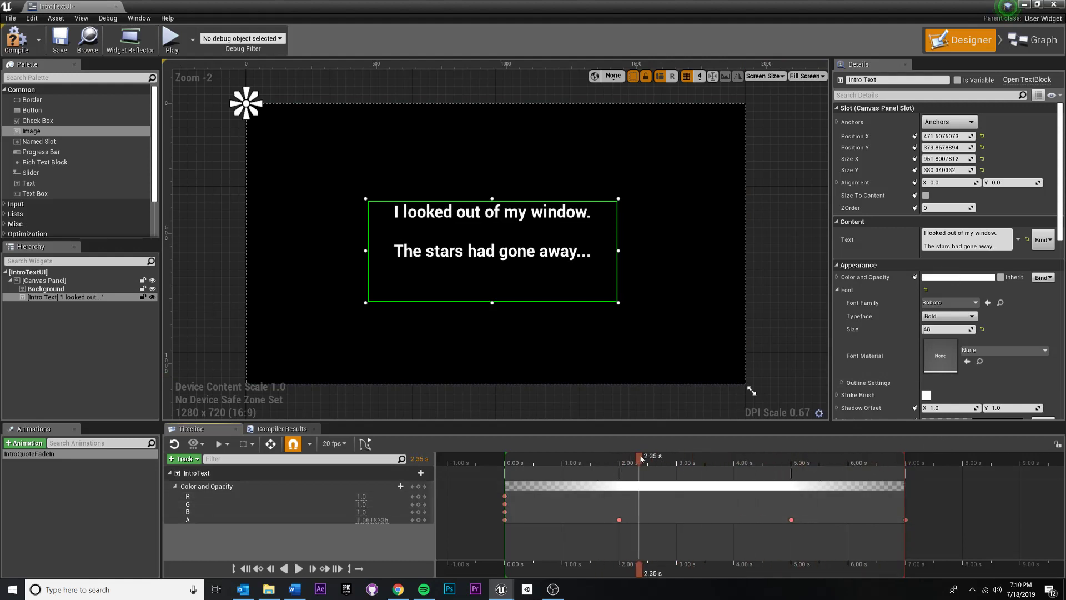
left_click_drag(732, 439, 785, 450)
left_click_drag(642, 459, 682, 458)
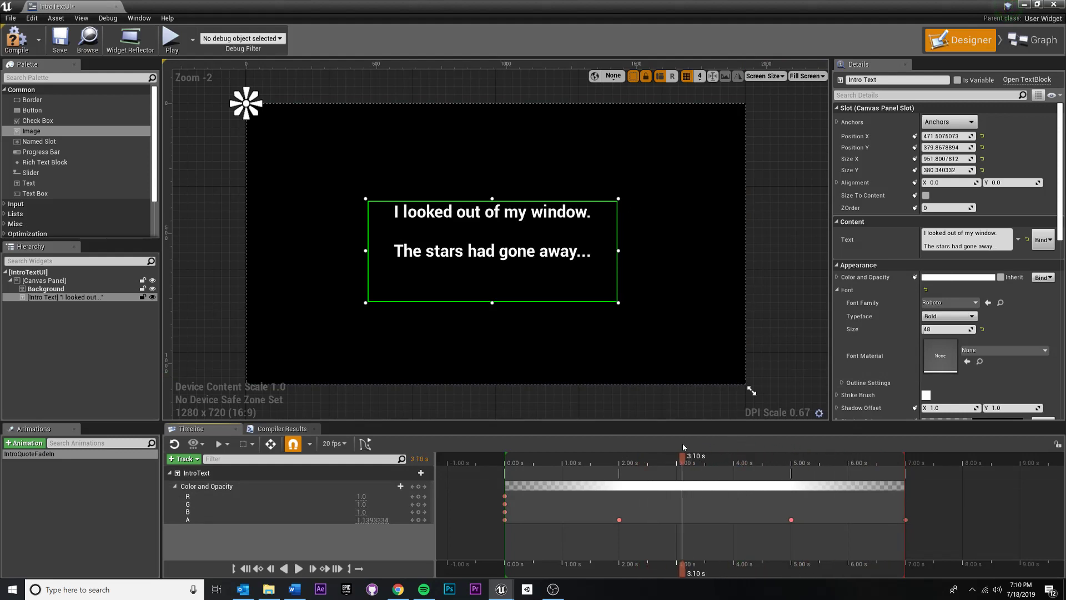
left_click(791, 518)
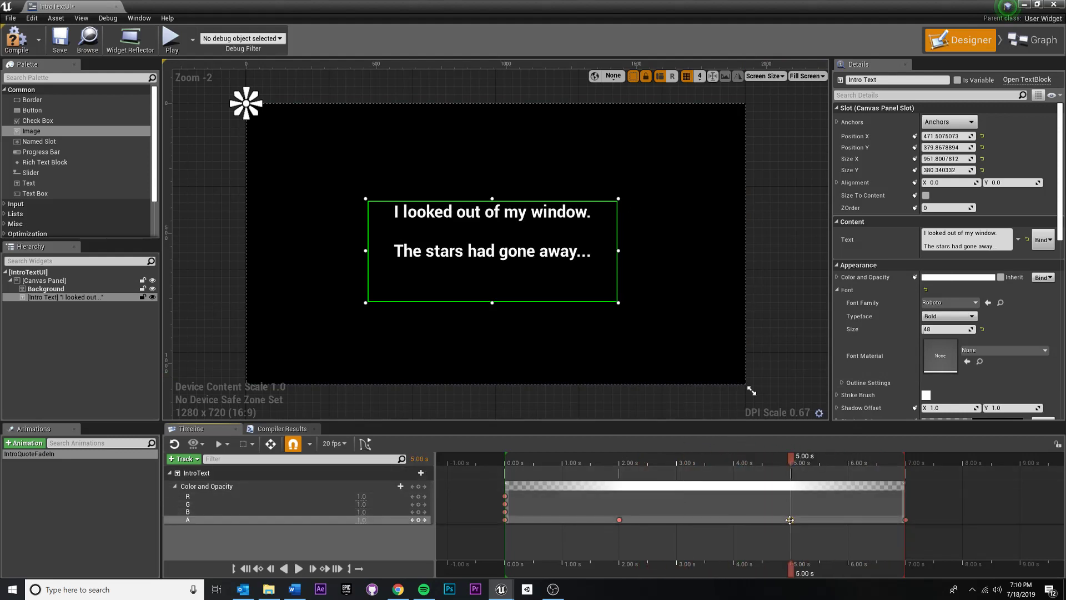
Step: Move the A track's full-opacity hold key from 5 s to about 3.9 s, then preview the fade
left_click_drag(789, 519, 733, 516)
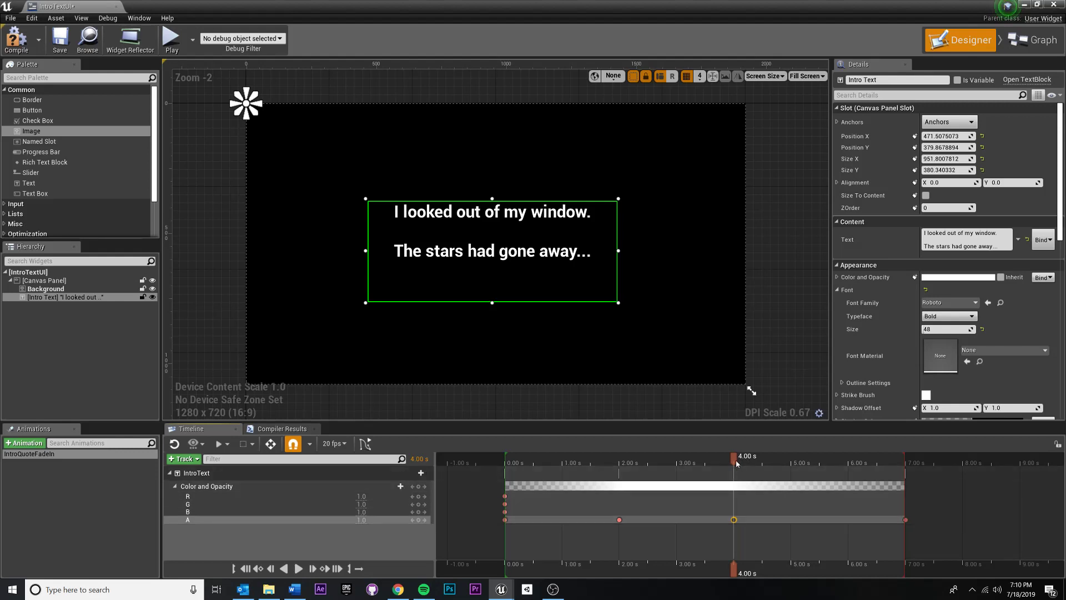
left_click_drag(634, 468, 495, 477)
key("space")
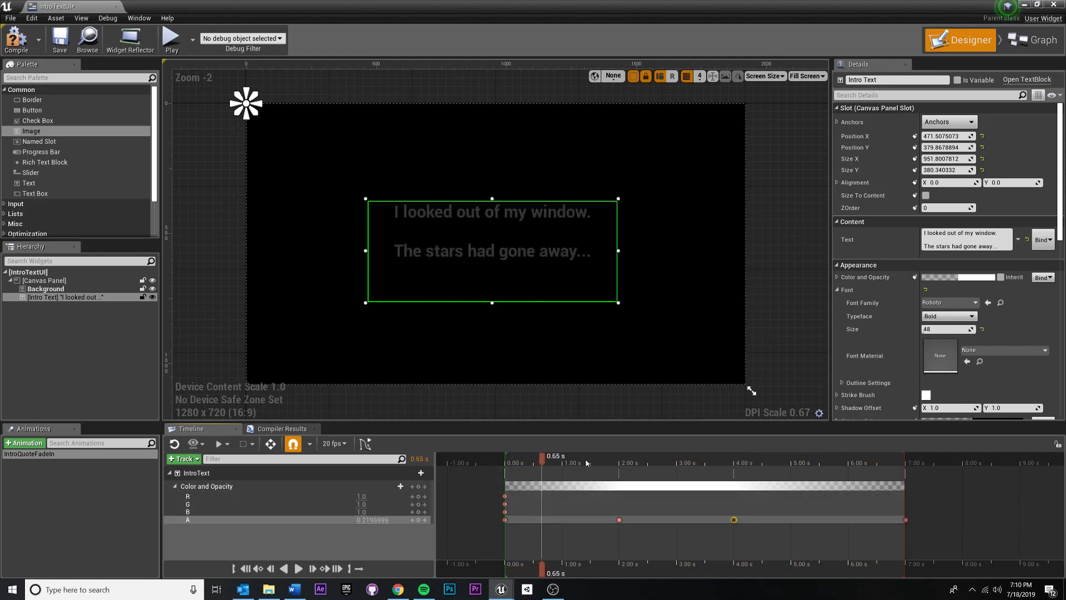
left_click(632, 461)
left_click_drag(721, 456, 857, 456)
left_click_drag(532, 461, 679, 447)
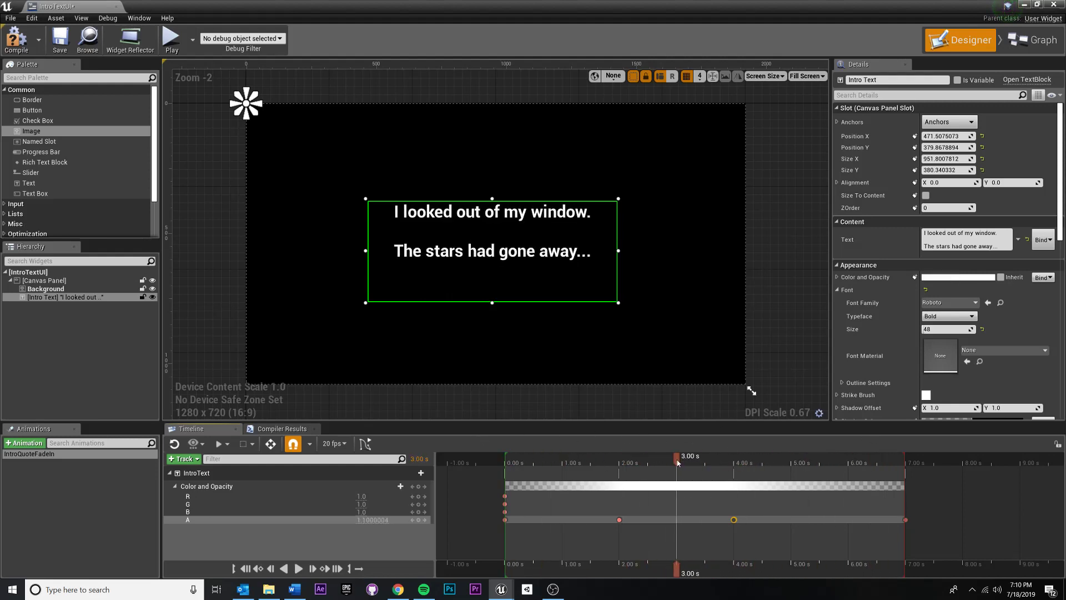
left_click(734, 519)
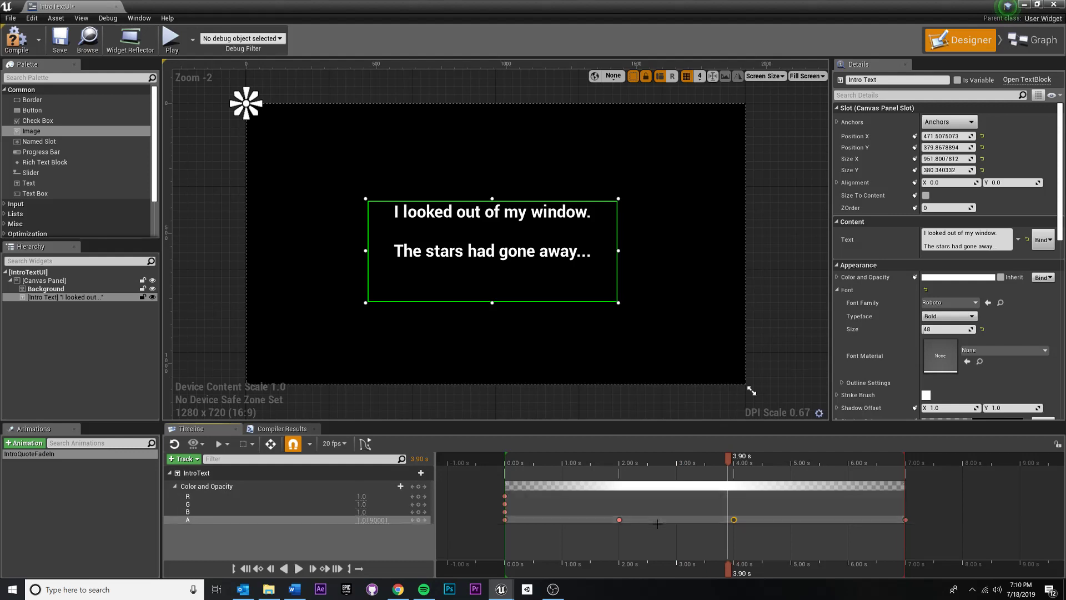
left_click(614, 467)
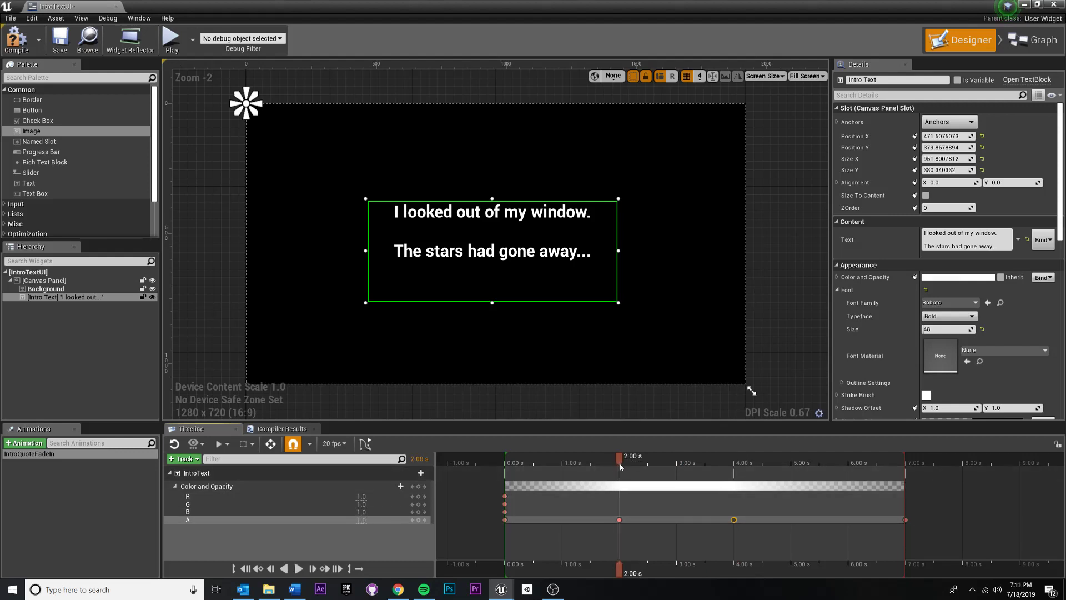
left_click(736, 460)
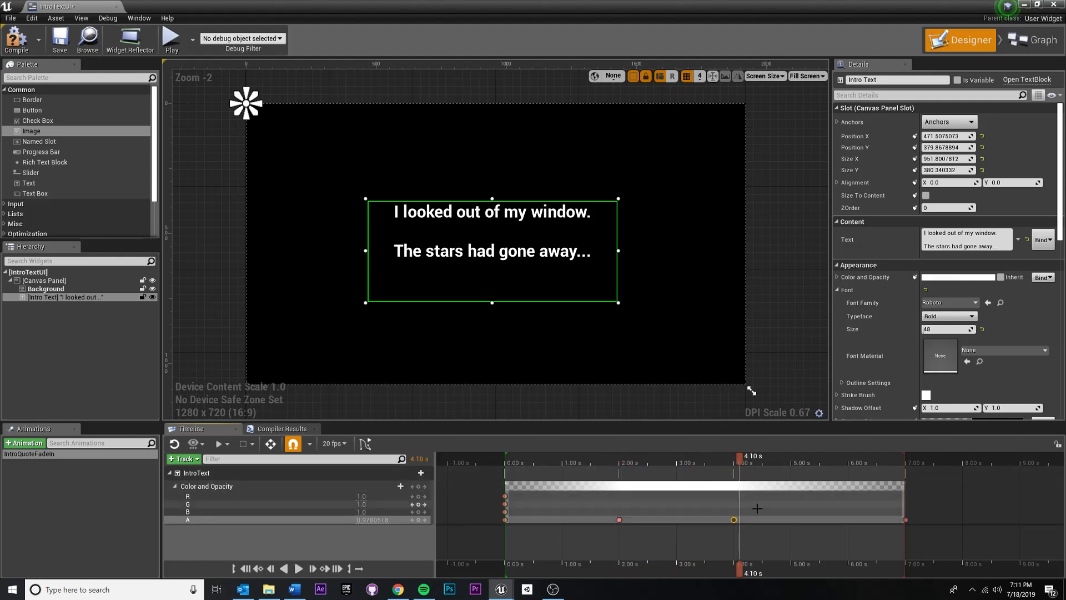
left_click(730, 461)
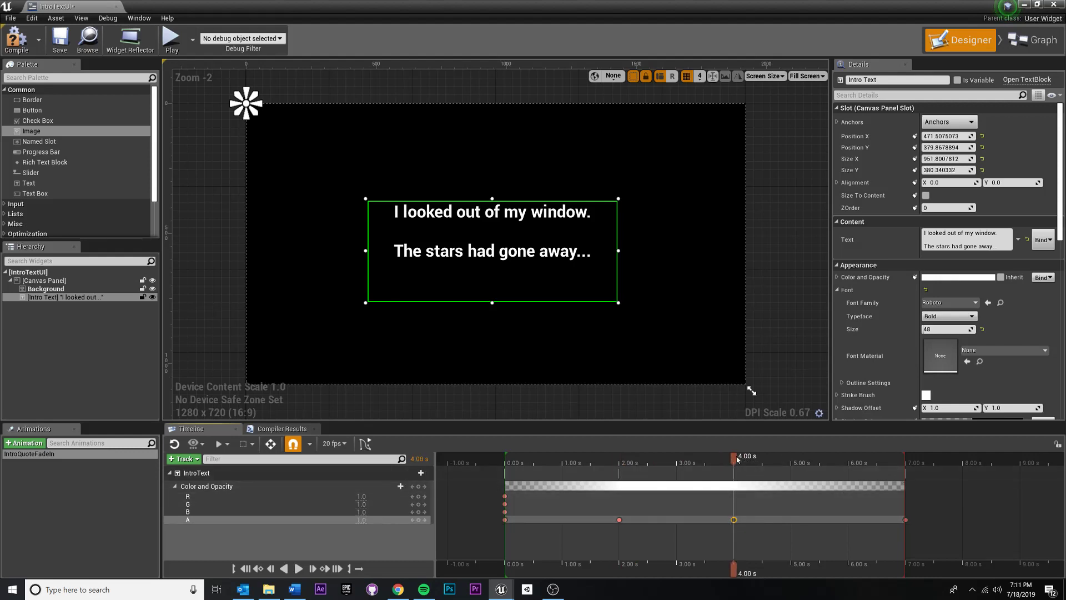
key("space")
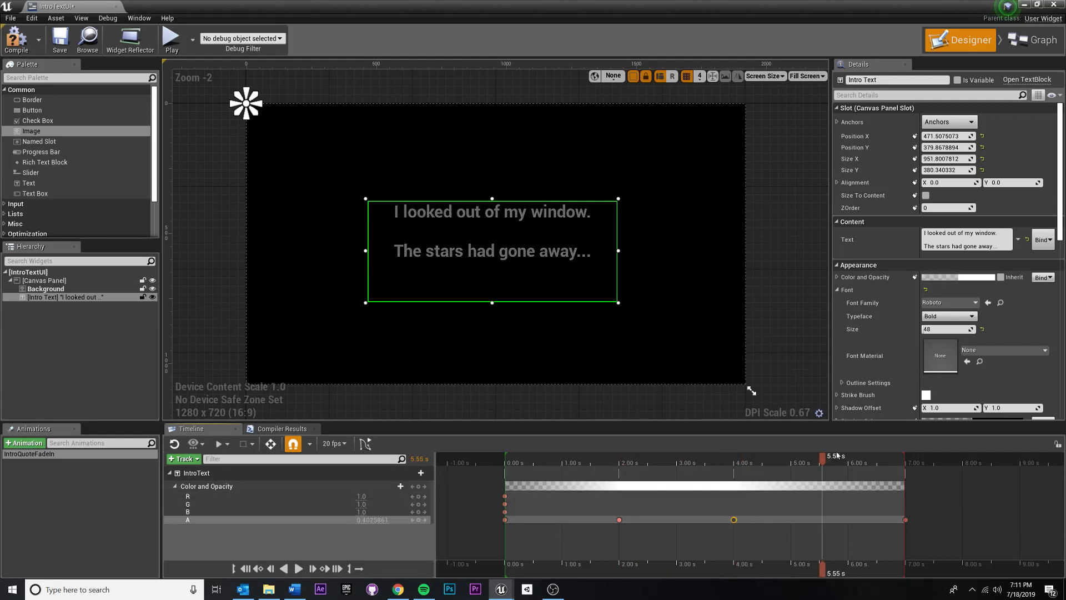
left_click_drag(809, 461, 593, 469)
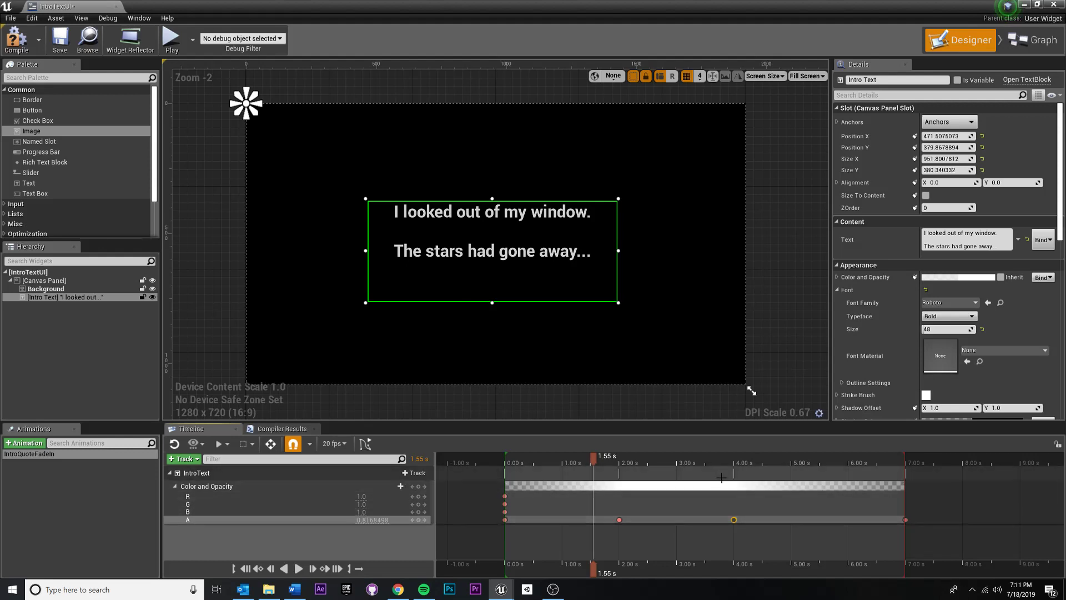
scroll(805, 231, "down", 1)
scroll(784, 232, "up", 1)
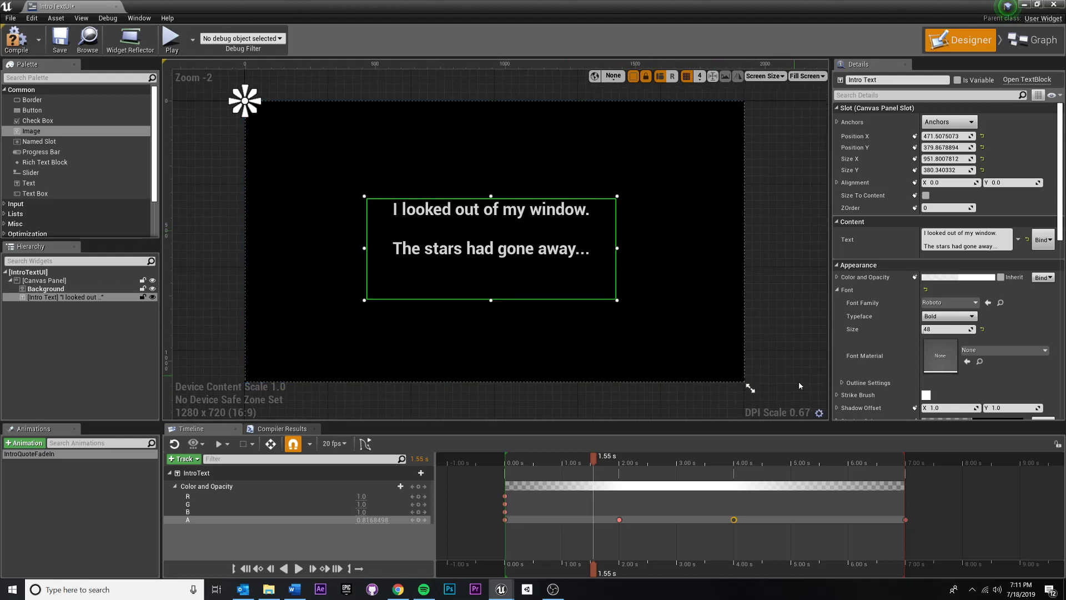
left_click_drag(656, 461, 500, 461)
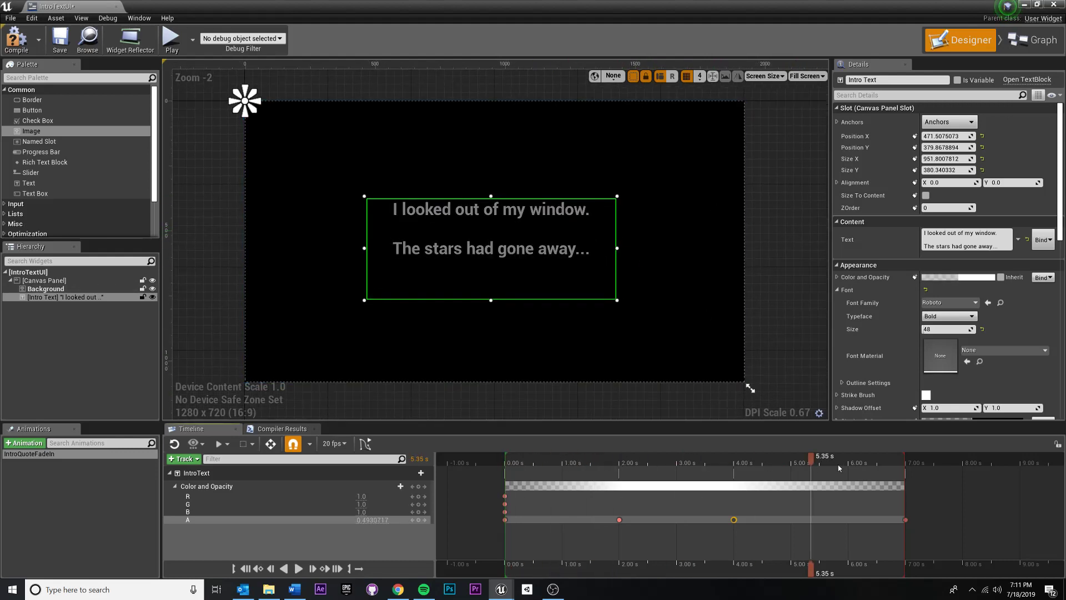